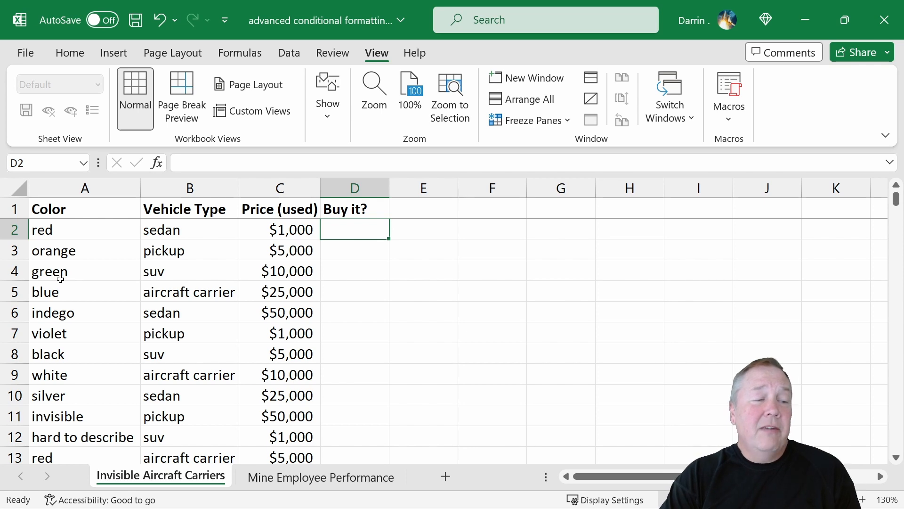
Start a new conditional formatting rule for the whole "Buy it?" column that uses a formula to determine which cells to format
scroll(94, 307, down, 2)
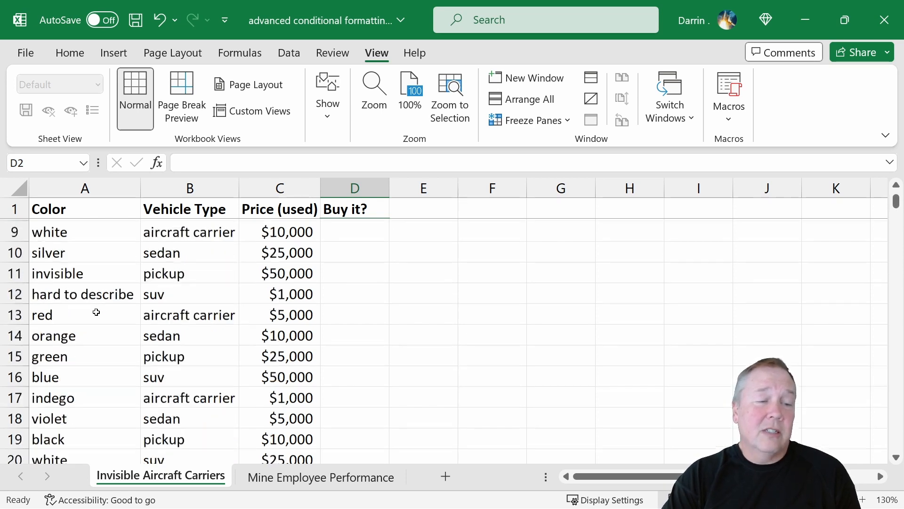
scroll(95, 310, up, 3)
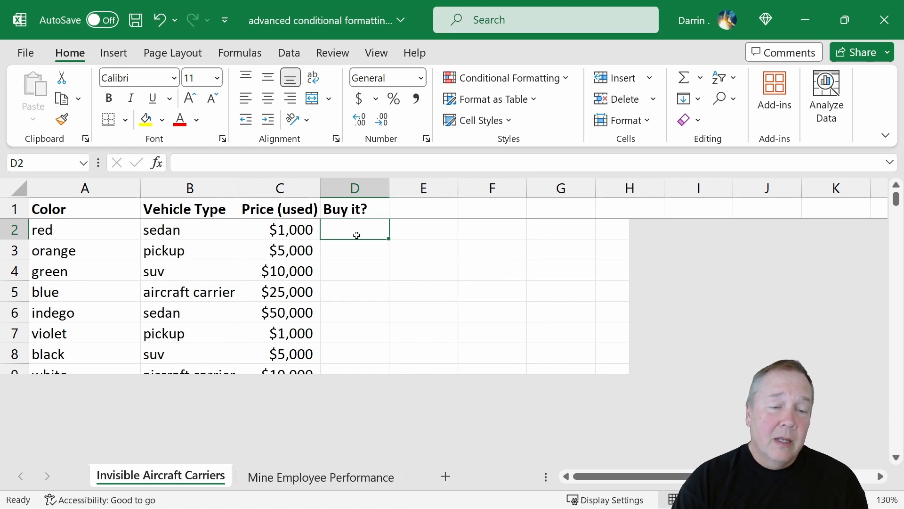
click(358, 189)
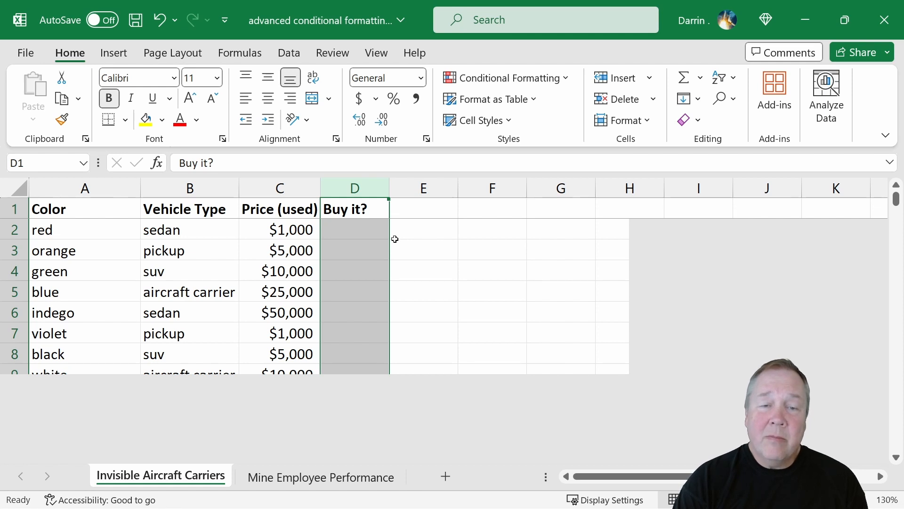
click(565, 79)
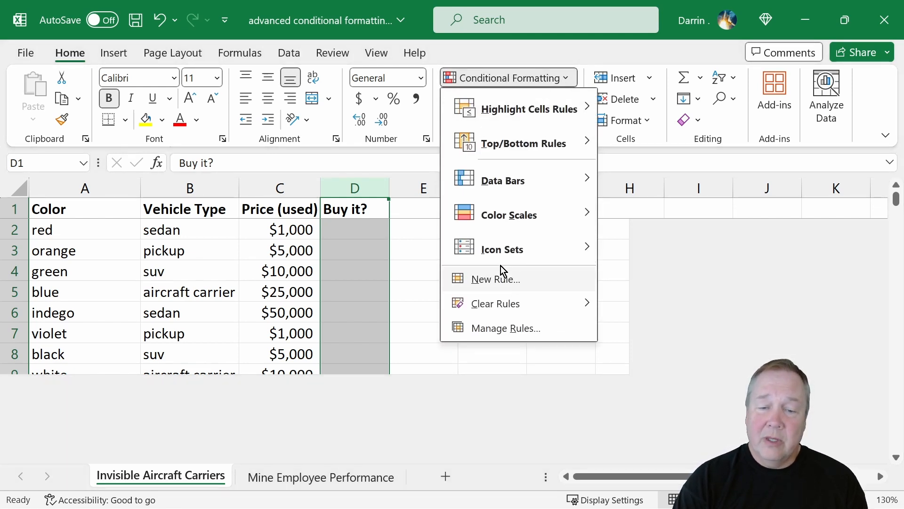
click(503, 282)
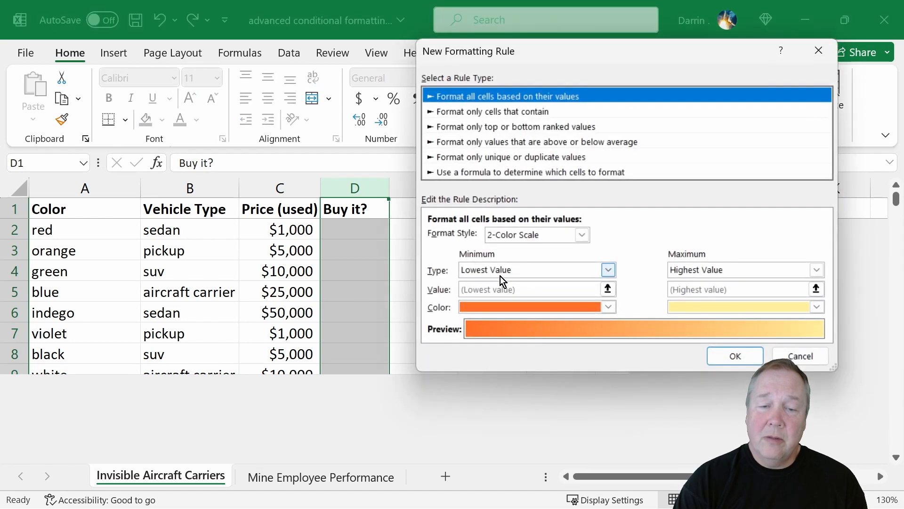
click(484, 173)
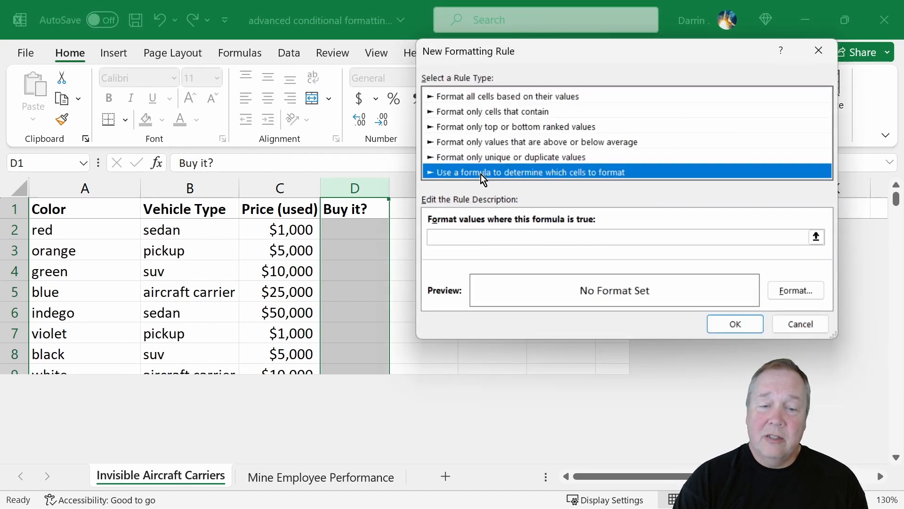
Enter the rule formula =and(a1="invisible",b1="aircraft carrier",c1>25000)
click(495, 238)
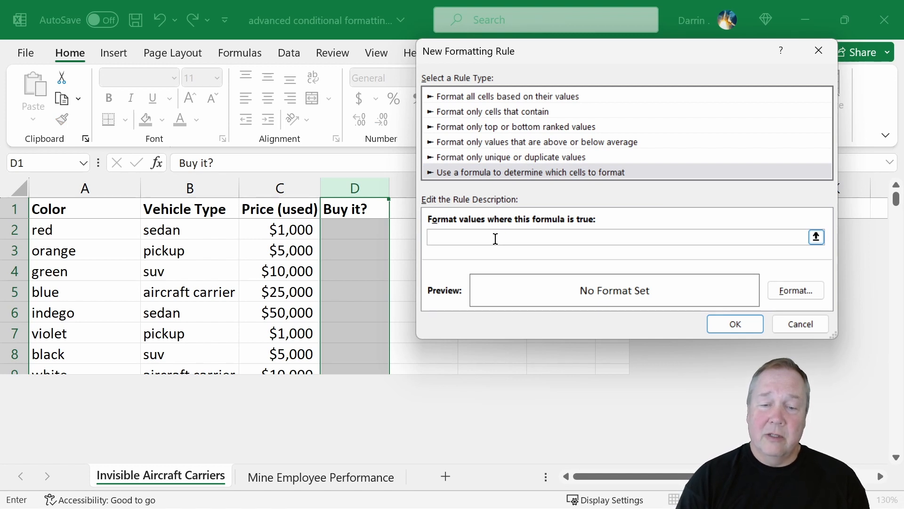
text(=)
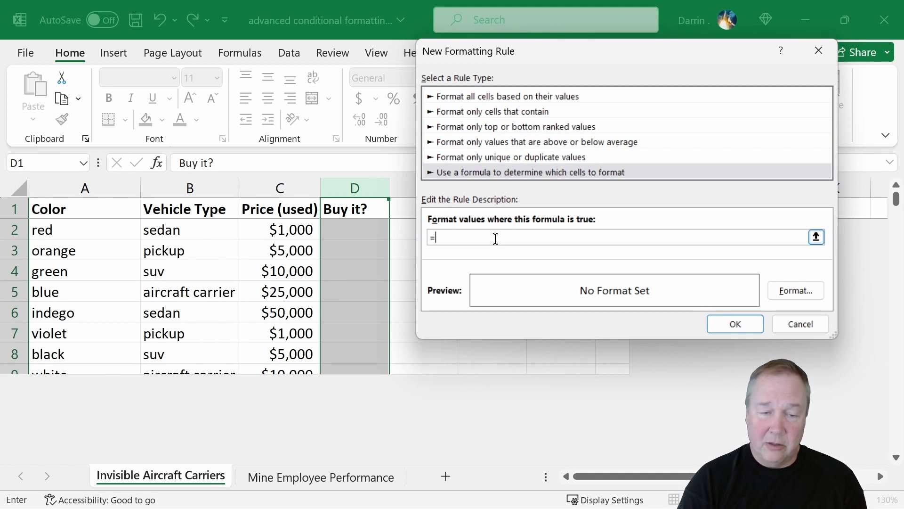
text(and()
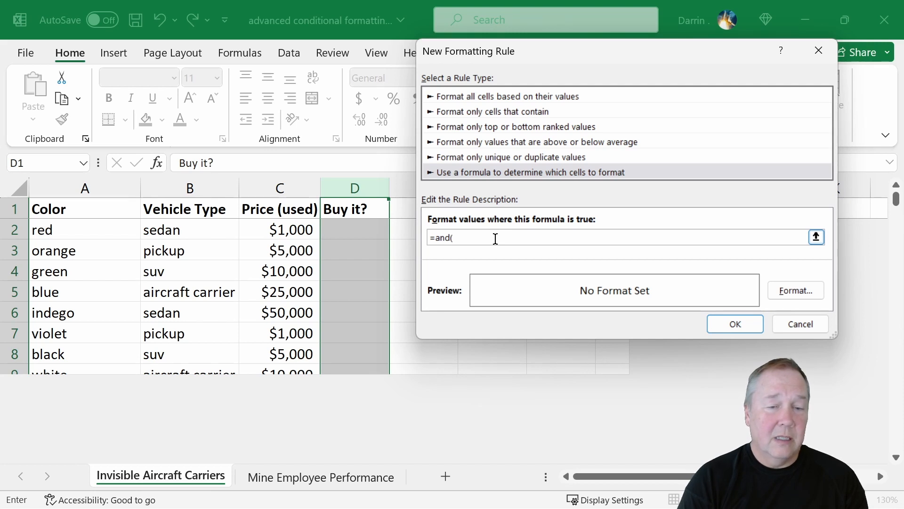
text(a1=)
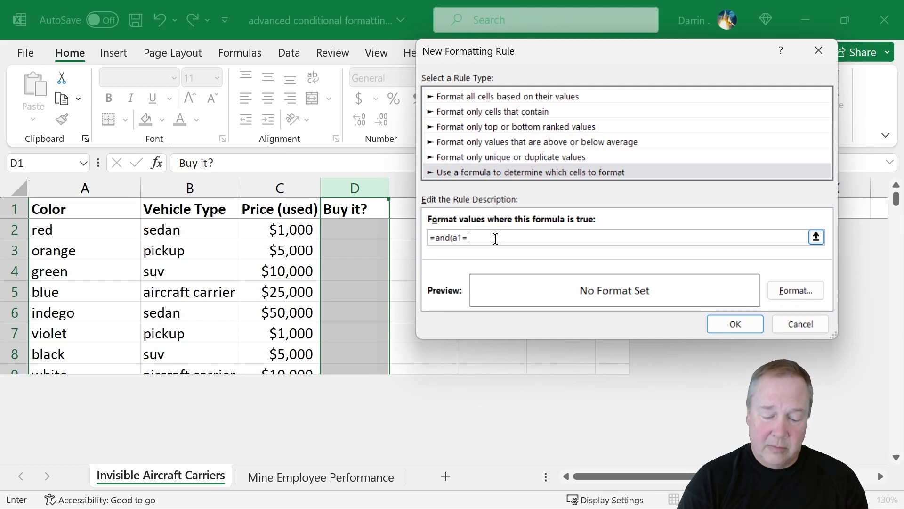
text(")
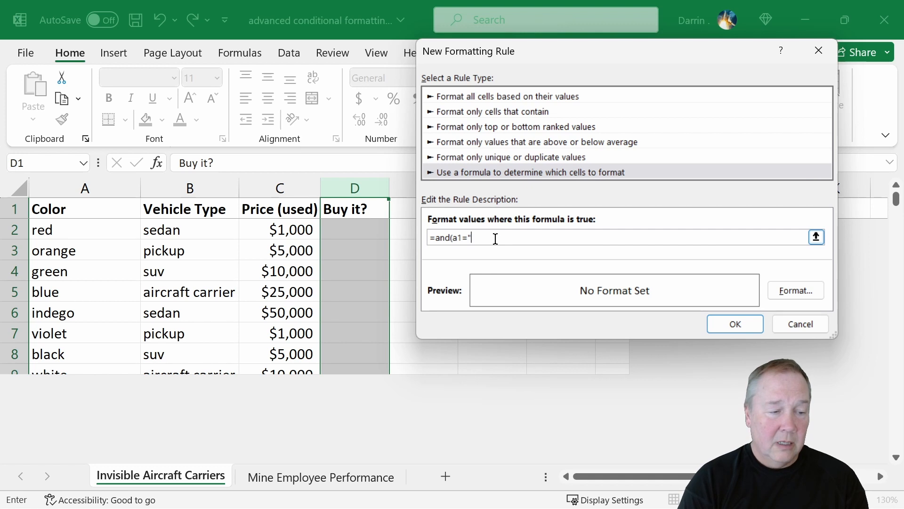
text(invisible)
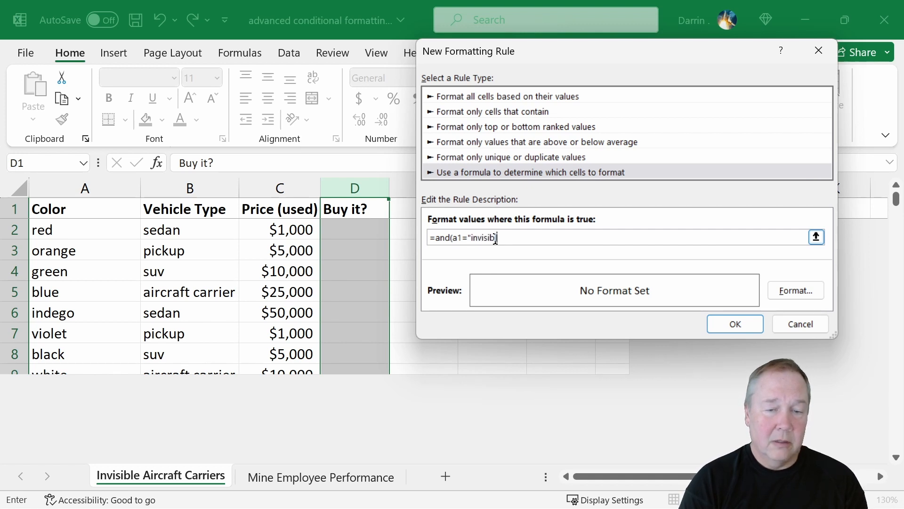
text(")
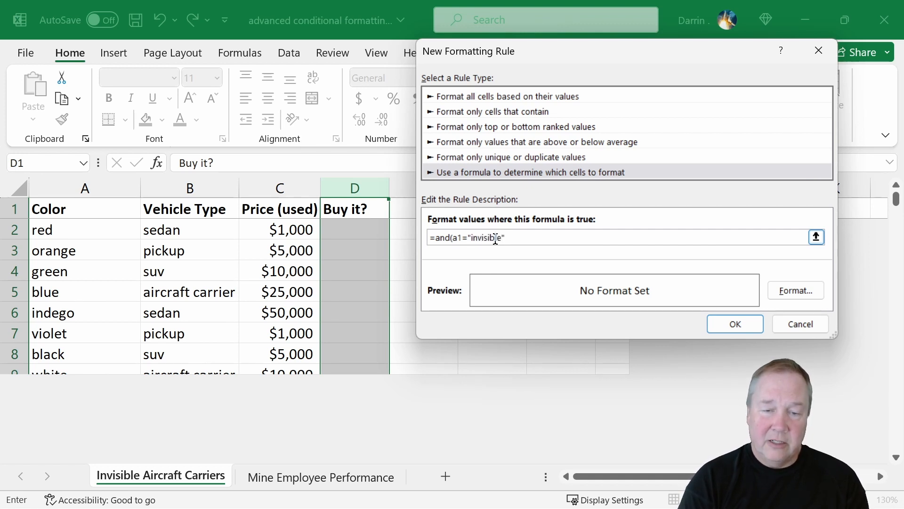
text(,)
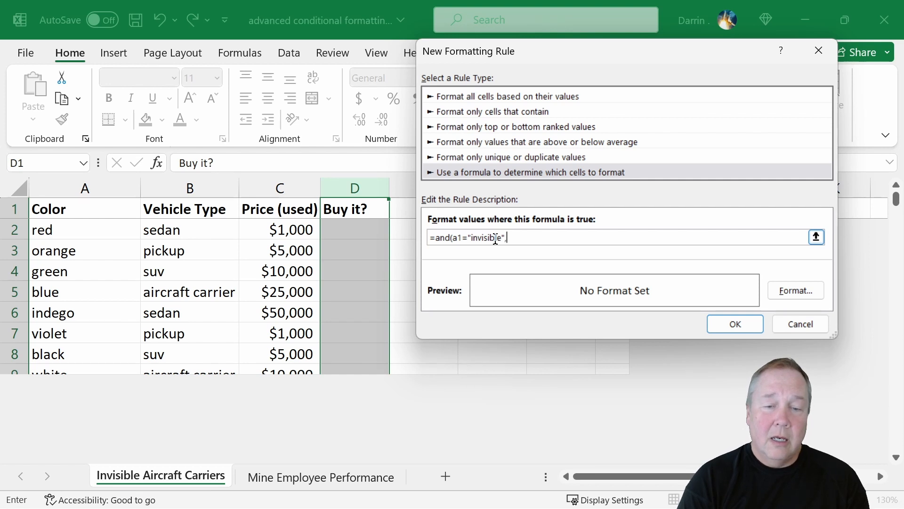
text(b1)
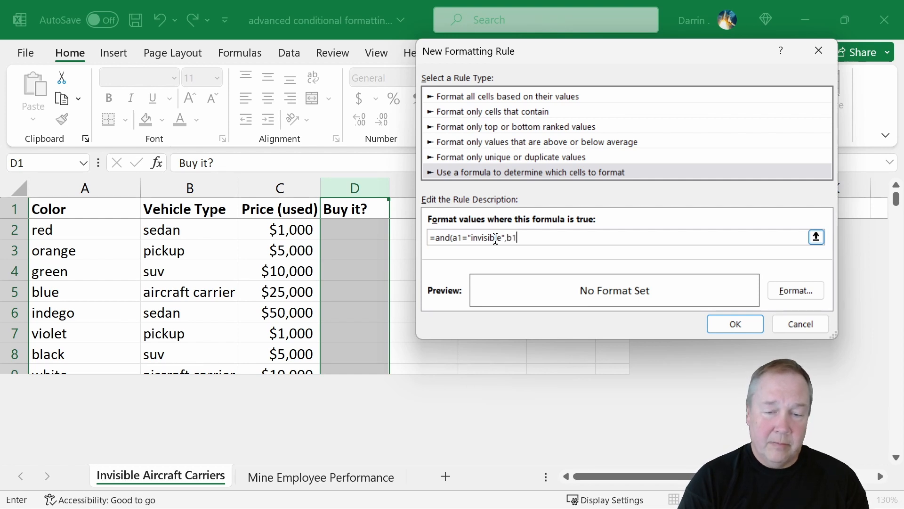
text(=")
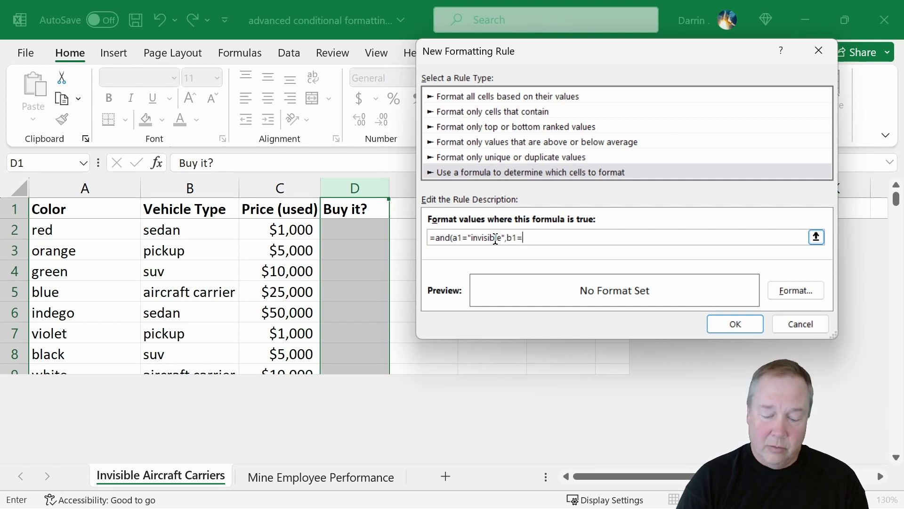
text(aircr)
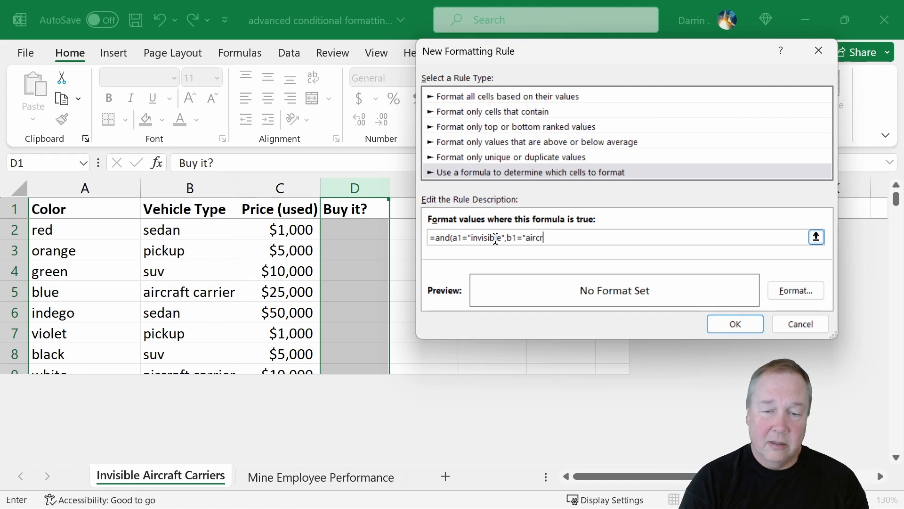
text(aft carrier")
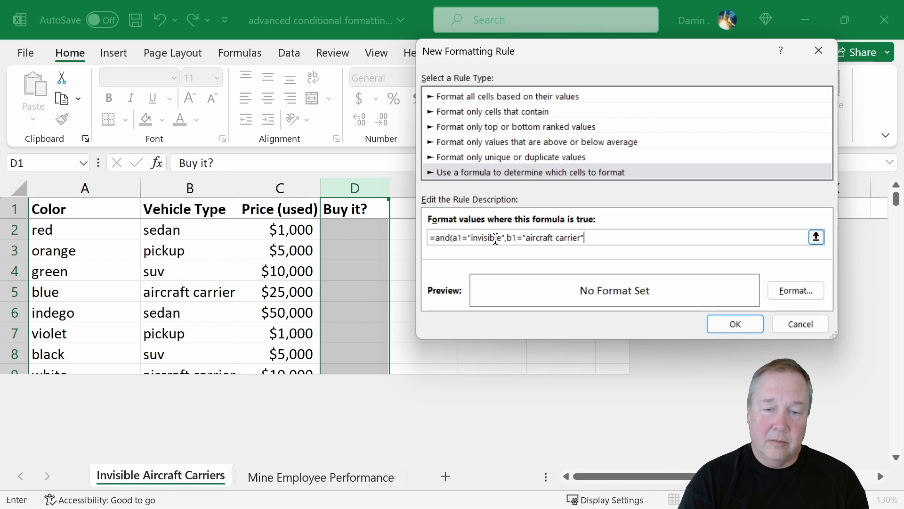
text(,c1)
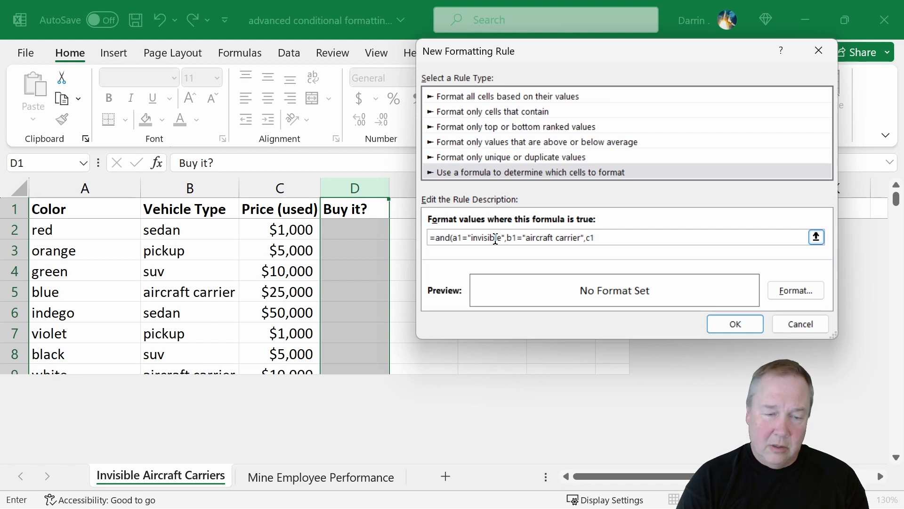
text(>)
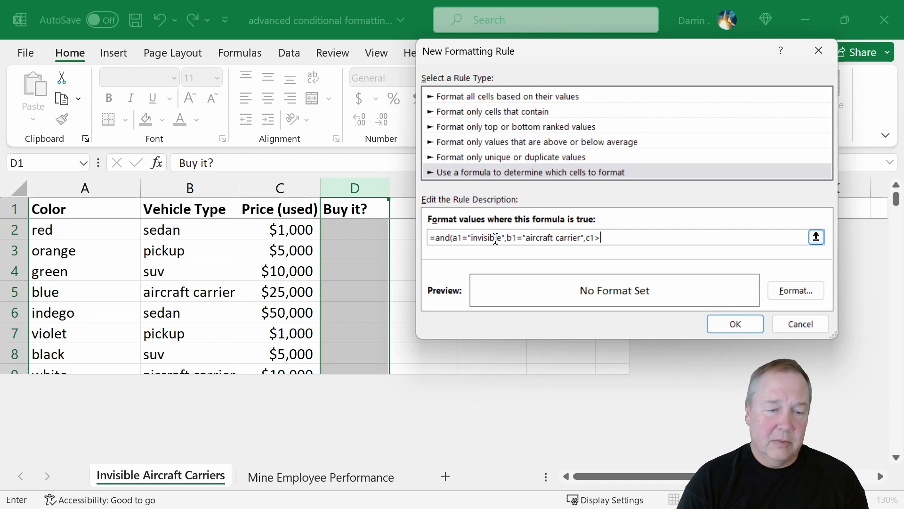
text(25000)
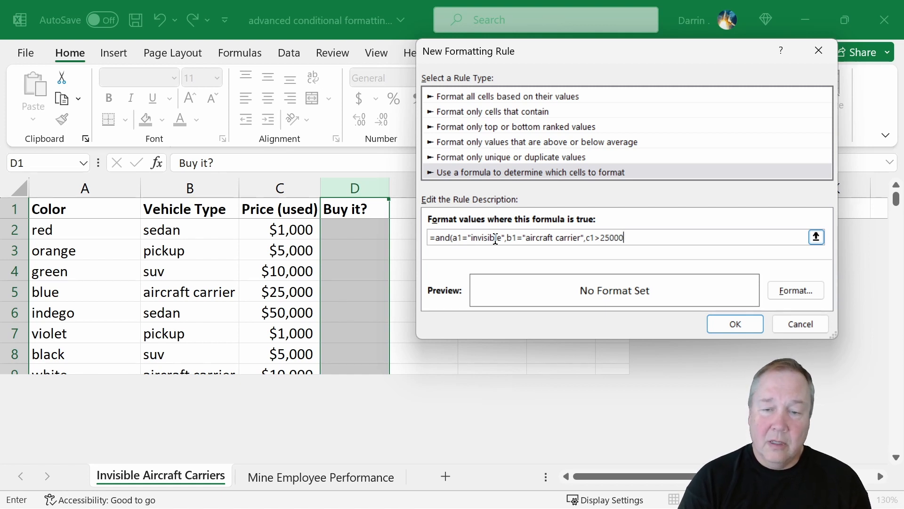
text())
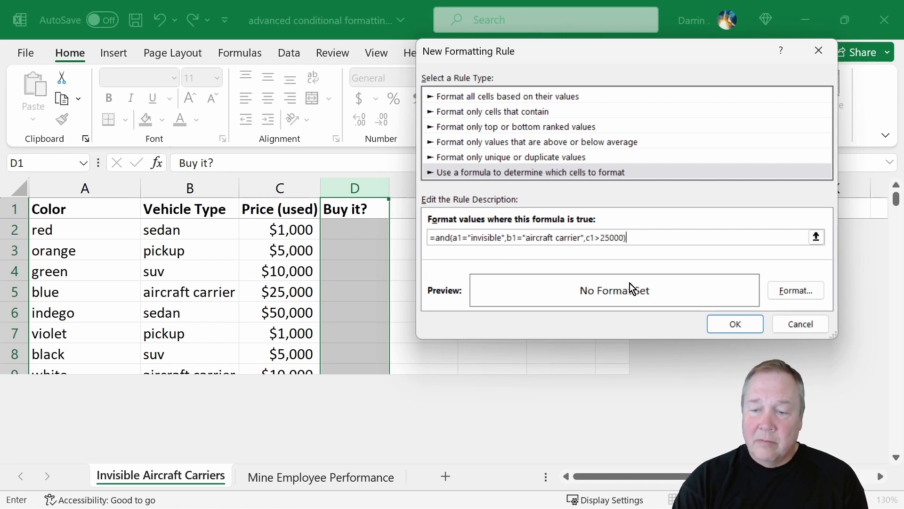
Give the rule a solid green background fill from the standard colors and apply it to the column
click(801, 295)
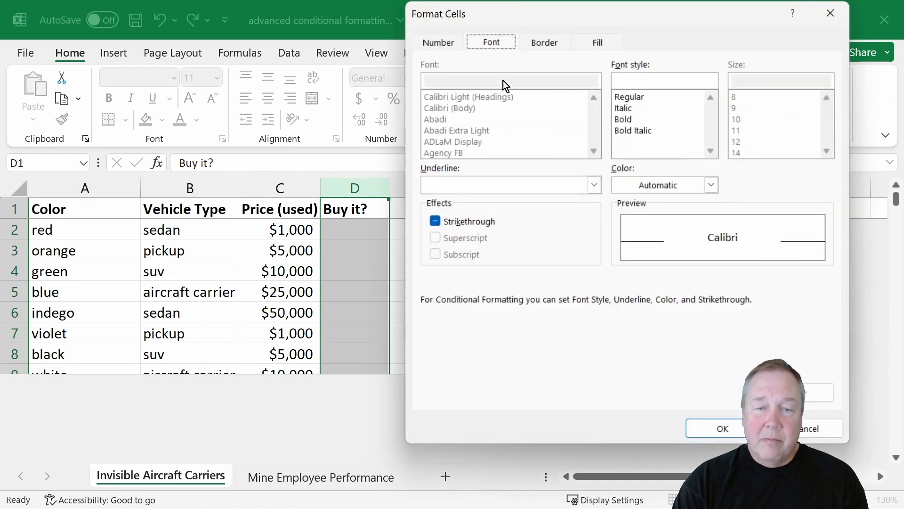
click(598, 42)
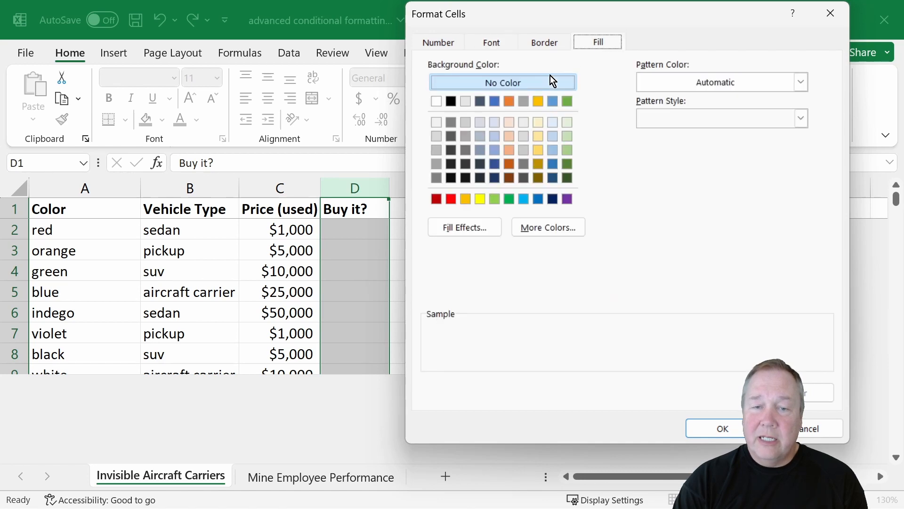
click(509, 199)
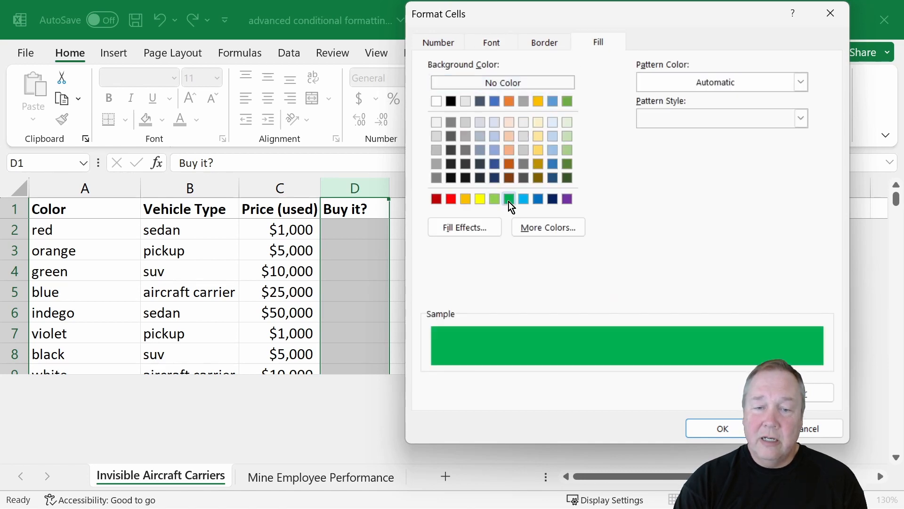
click(739, 424)
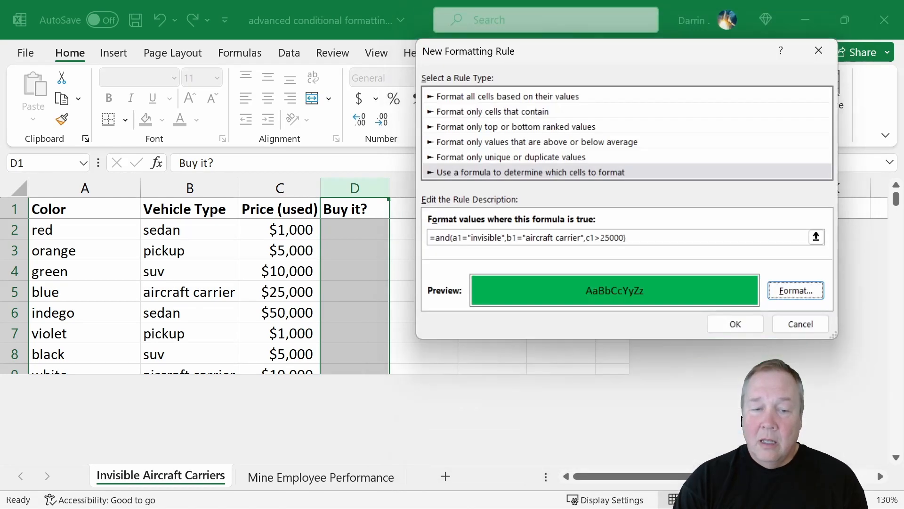
click(728, 325)
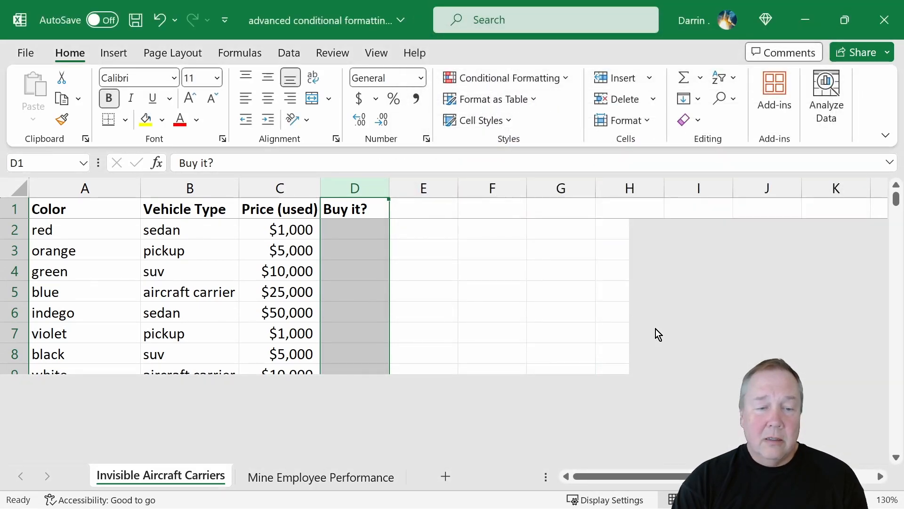
Examine the "Buy it?" column down the list for highlighted cells and check their color, vehicle type and price against the rule
scroll(420, 319, down, 8)
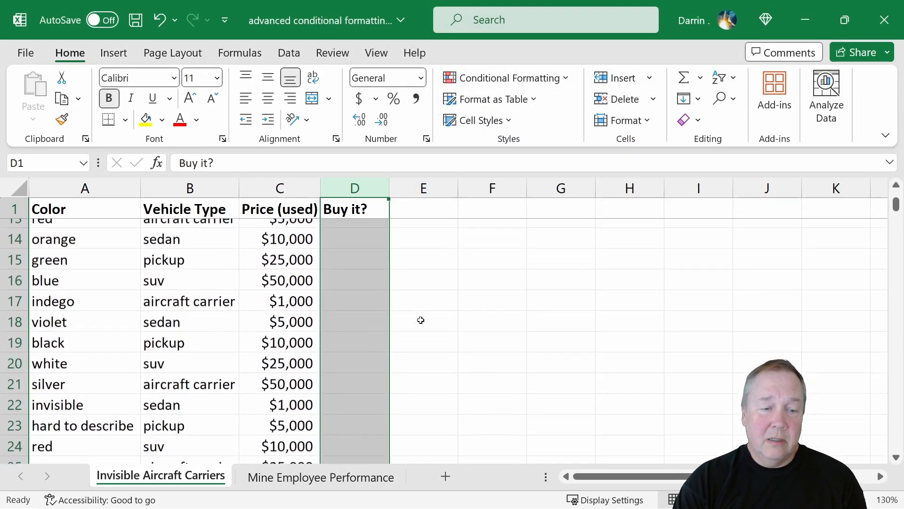
scroll(413, 323, down, 13)
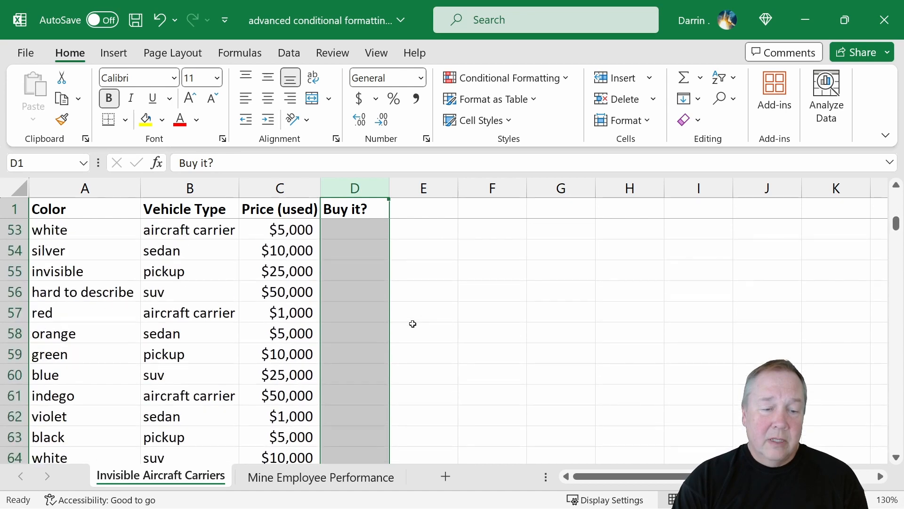
scroll(412, 324, down, 15)
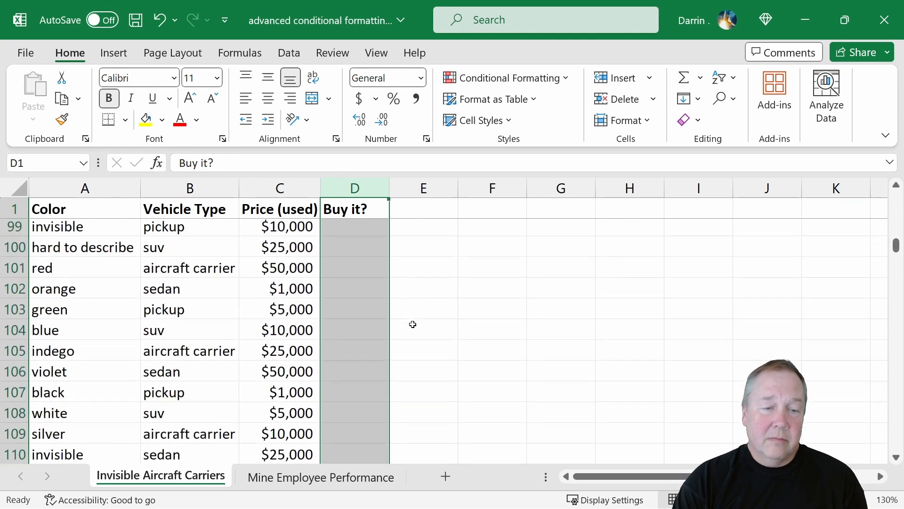
scroll(411, 324, down, 3)
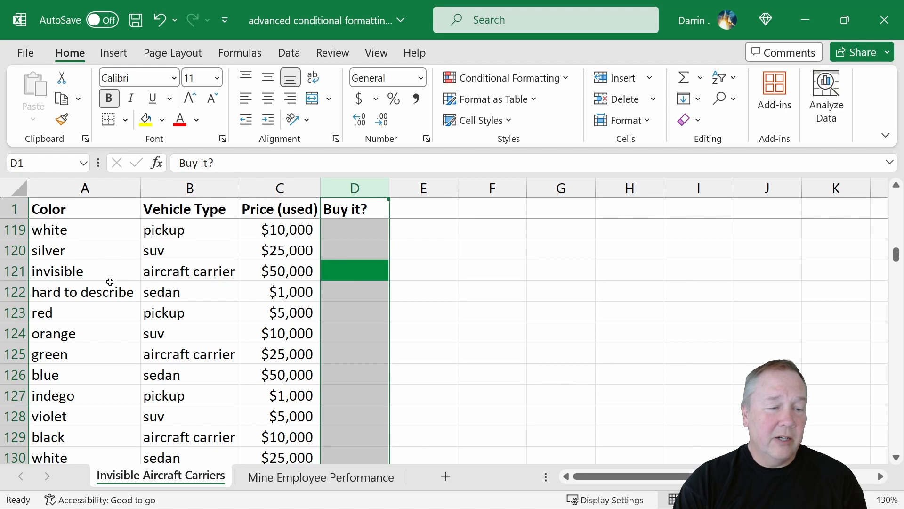
click(306, 270)
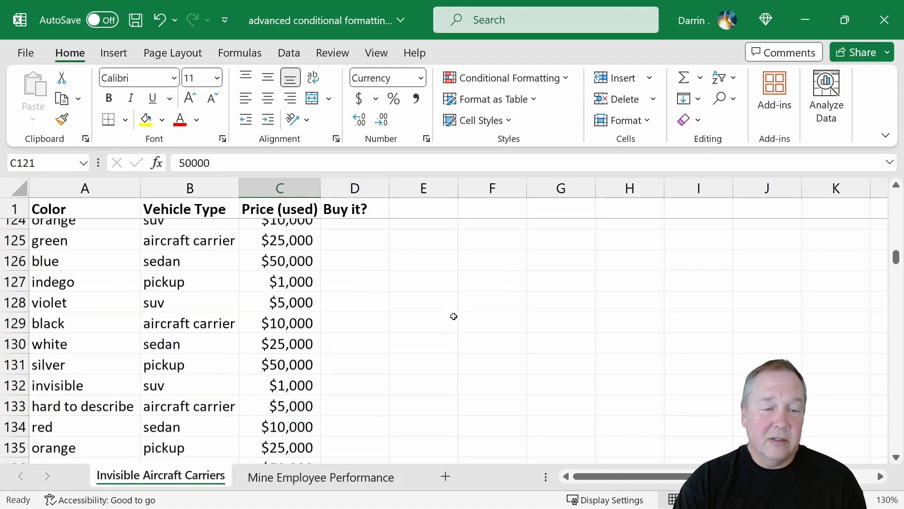
scroll(435, 318, down, 5)
scroll(434, 318, down, 15)
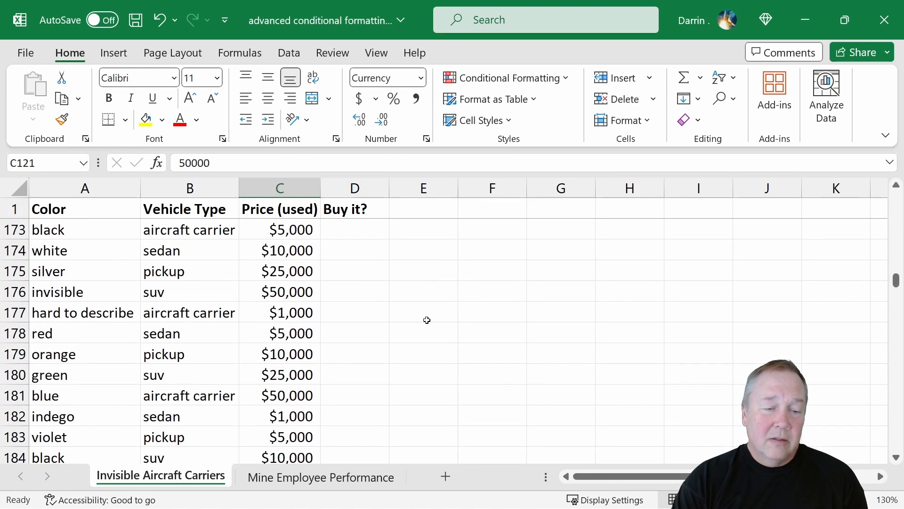
scroll(427, 320, down, 16)
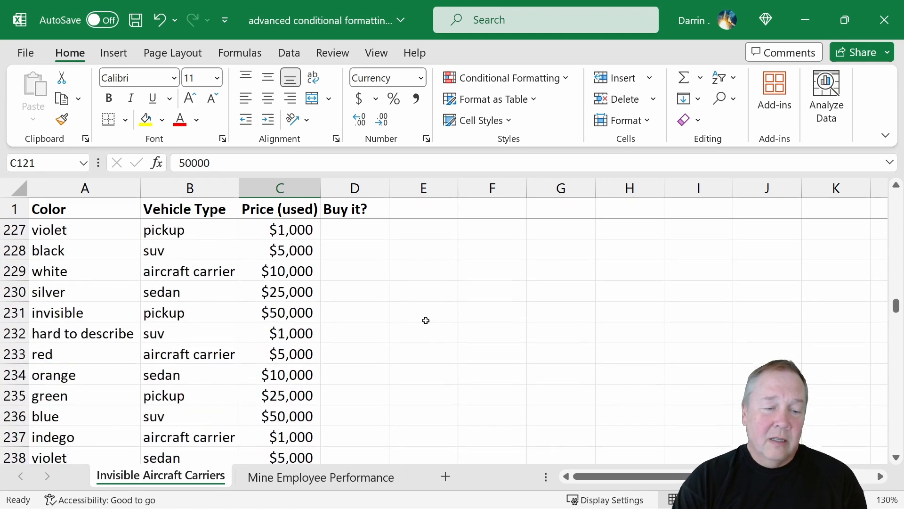
scroll(350, 326, down, 20)
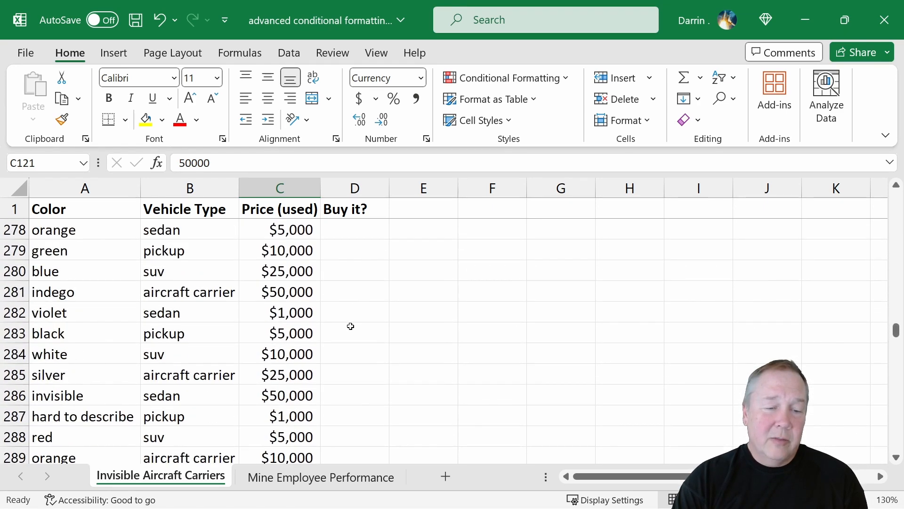
Check further rows of the "Buy it?" column for highlighted cells against the rule's color, vehicle type and price
scroll(350, 326, down, 15)
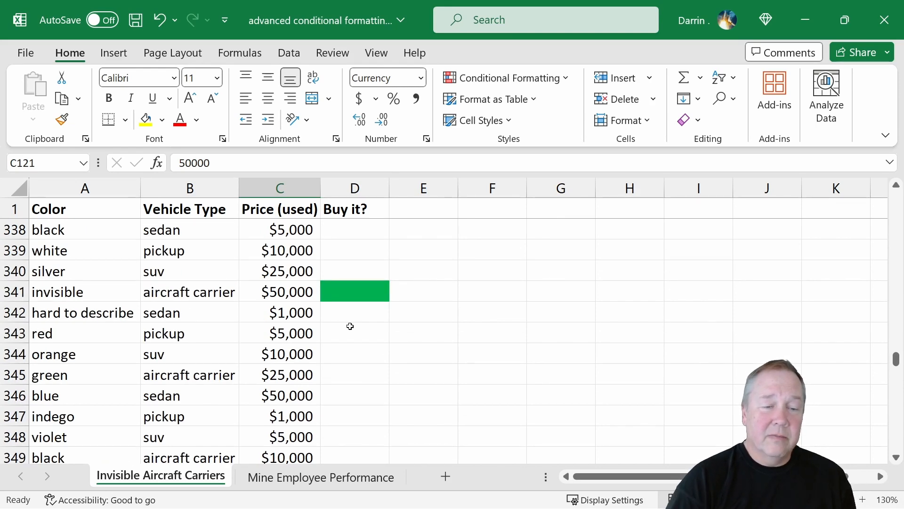
scroll(350, 321, down, 9)
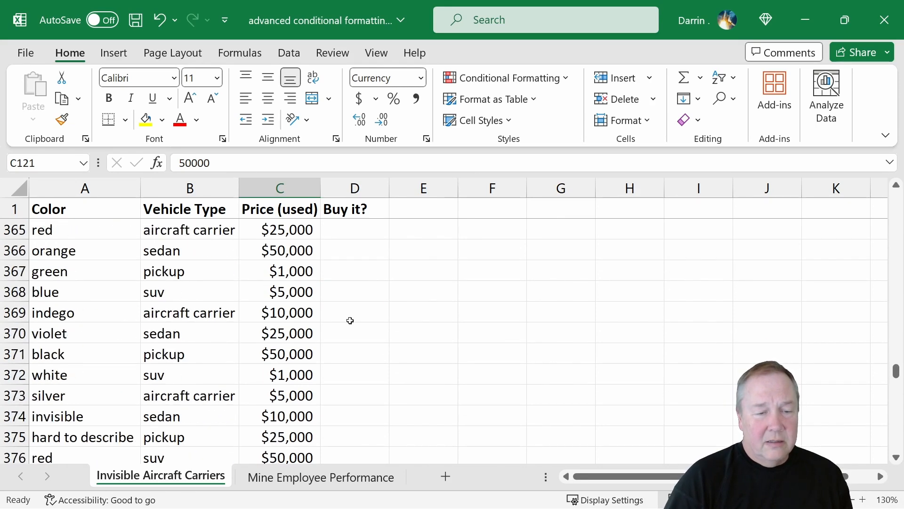
scroll(349, 320, up, 3)
scroll(352, 282, up, 9)
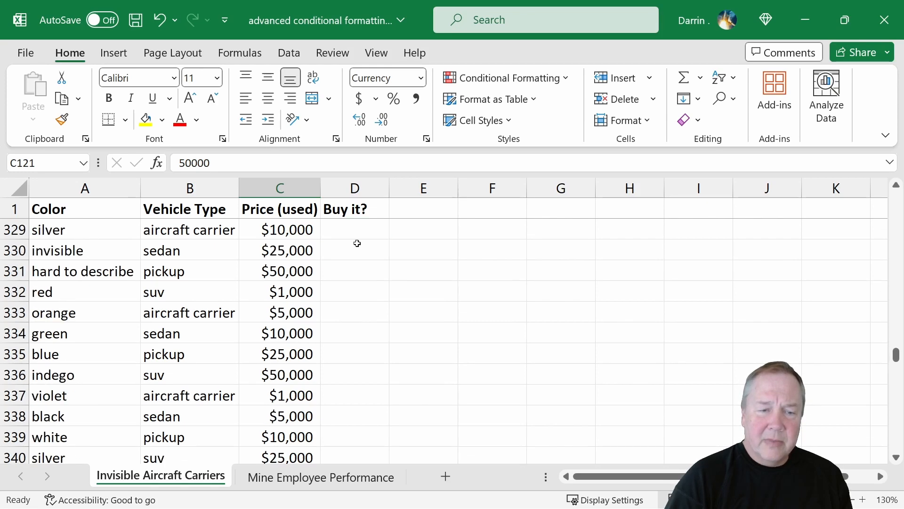
Edit the "Buy it?" column's formatting rule so its price condition is C1<25000, and apply the change
click(375, 186)
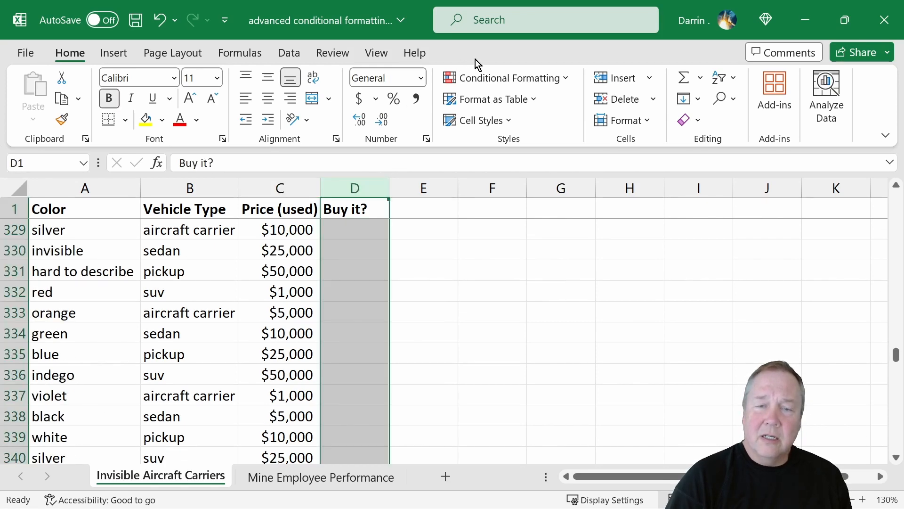
click(507, 78)
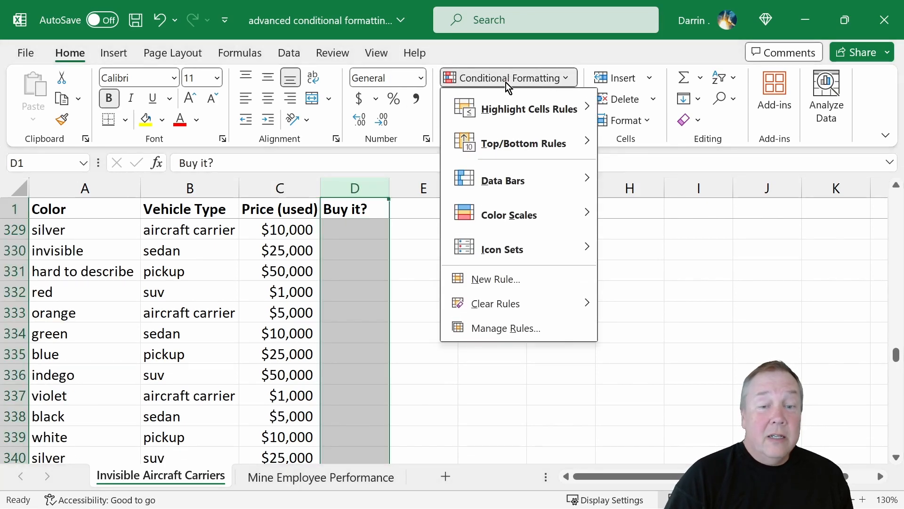
click(495, 331)
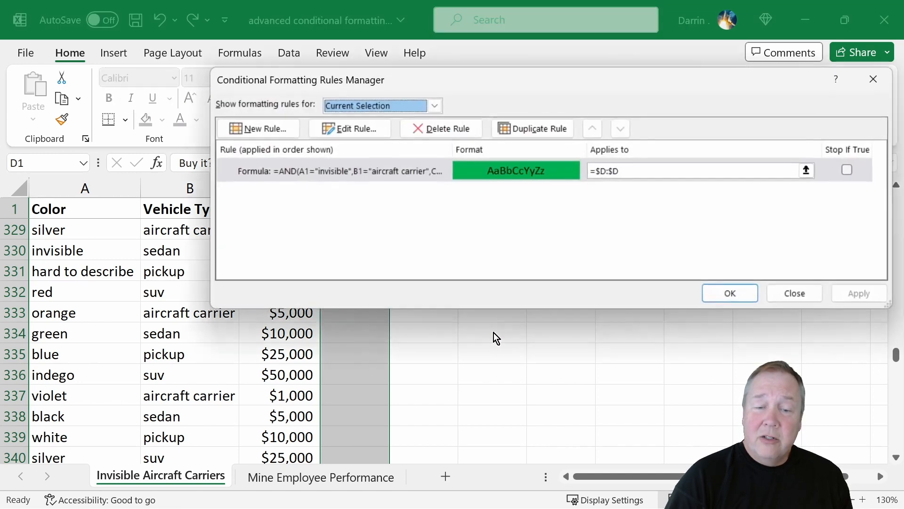
click(353, 178)
double_click(353, 178)
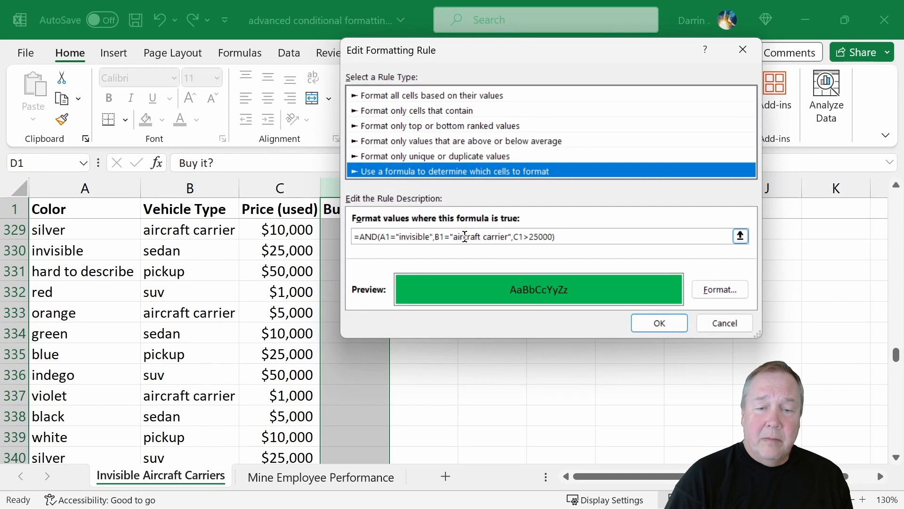
click(528, 237)
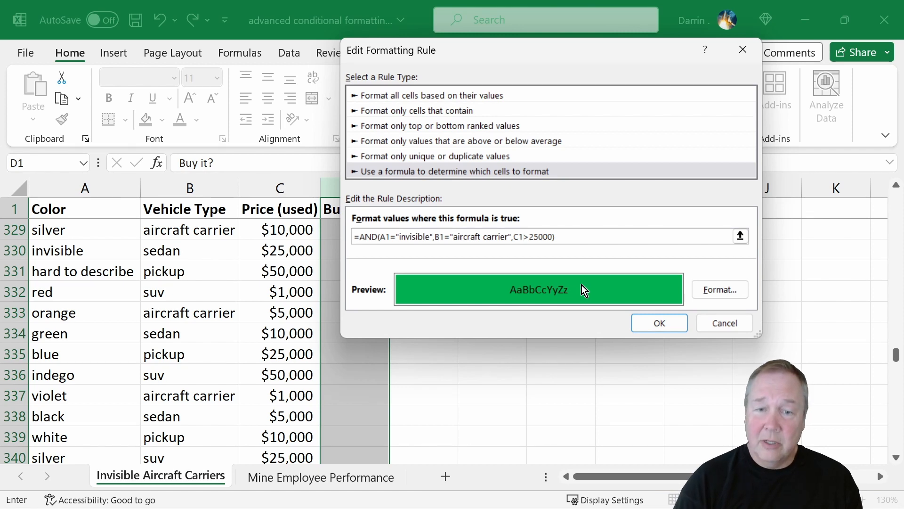
key(Delete)
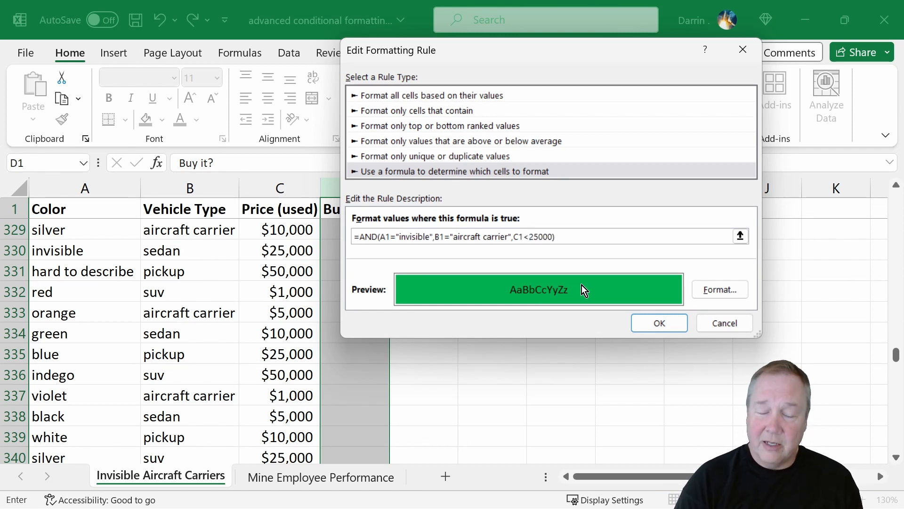
click(659, 324)
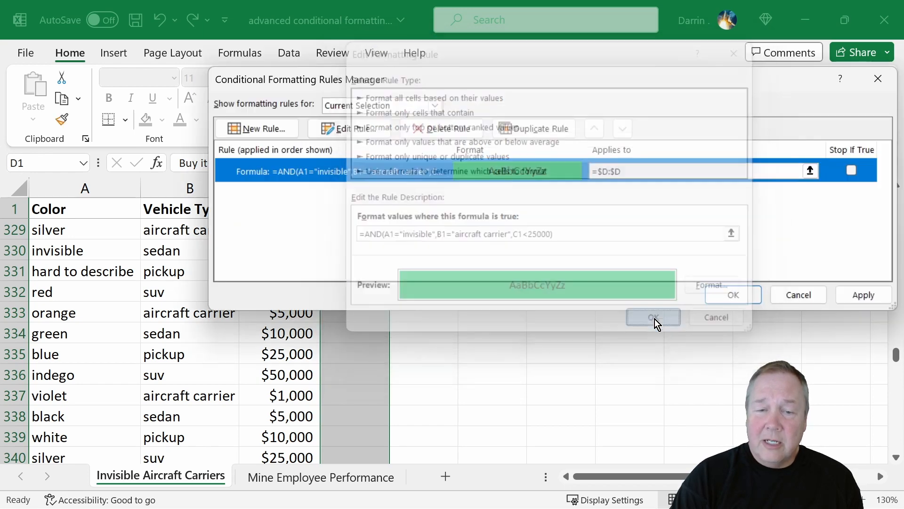
click(725, 285)
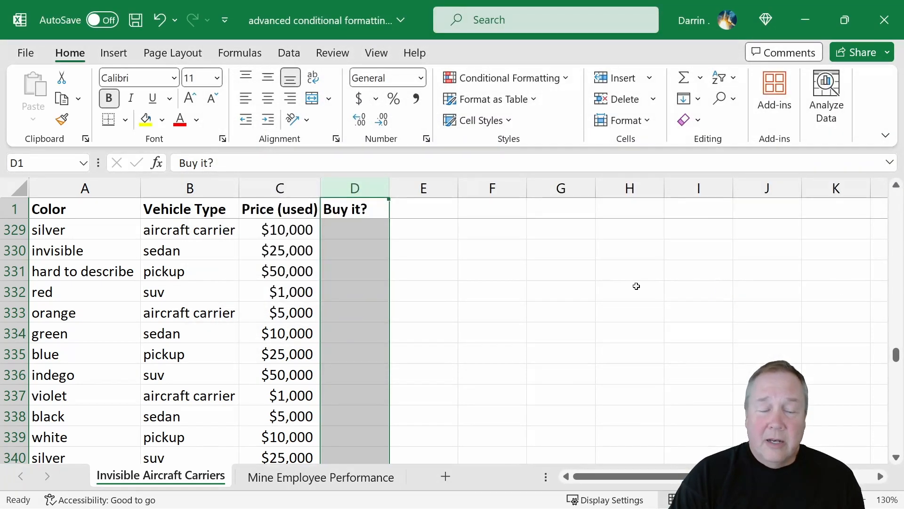
Examine the "Buy it?" column down to the end of the list for cells highlighted by the edited rule
click(380, 316)
scroll(380, 315, down, 20)
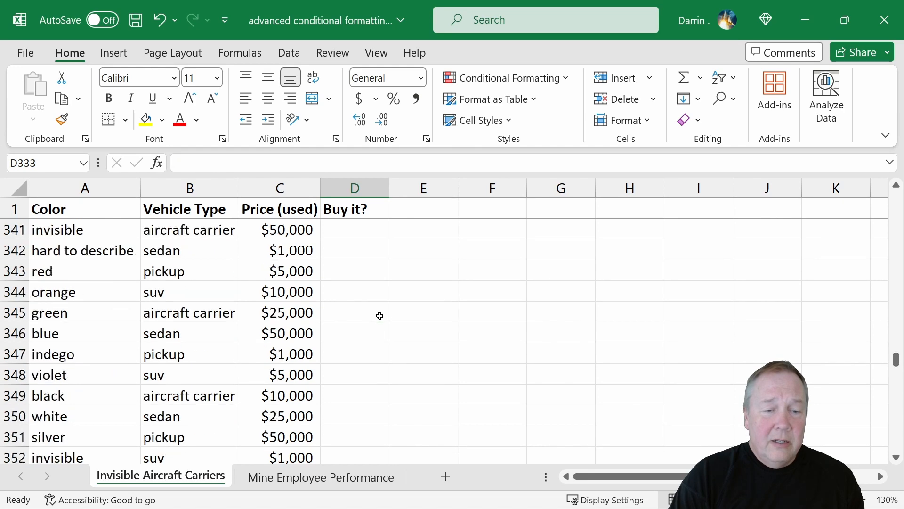
scroll(377, 312, down, 13)
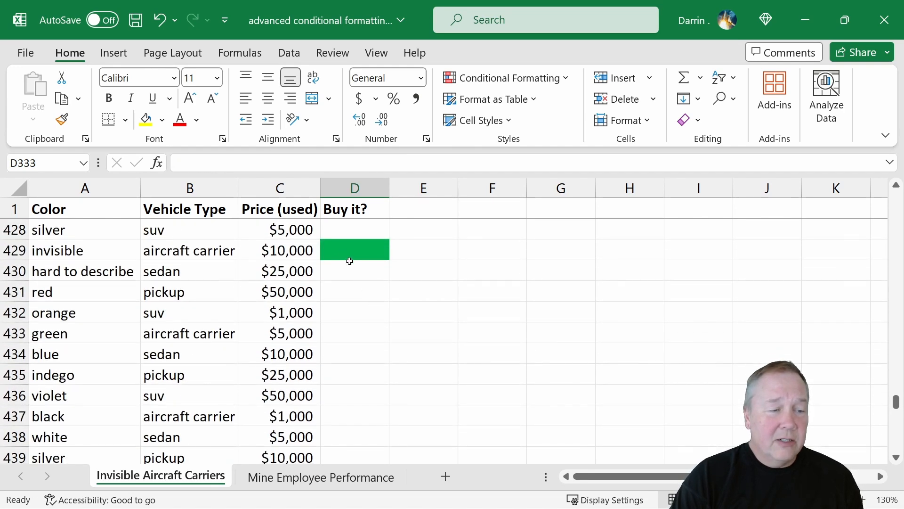
scroll(353, 280, down, 7)
scroll(352, 280, down, 6)
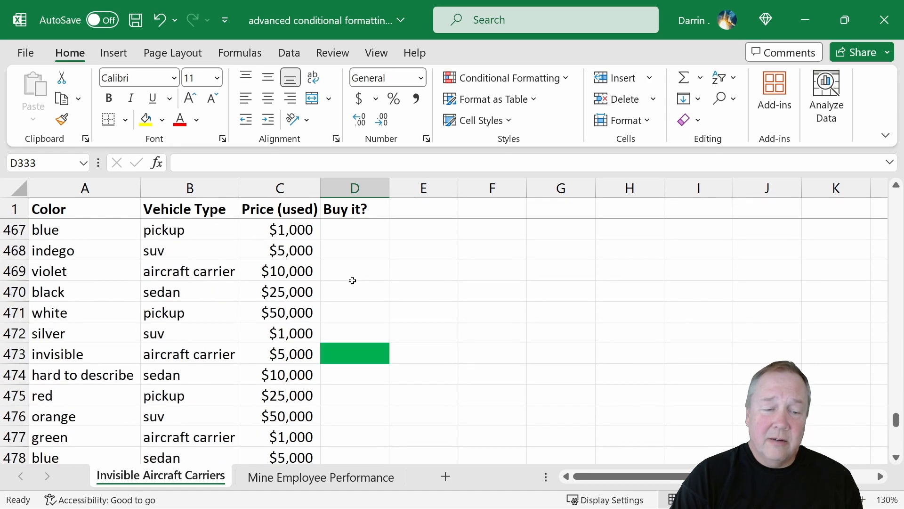
scroll(363, 346, down, 8)
scroll(363, 344, down, 5)
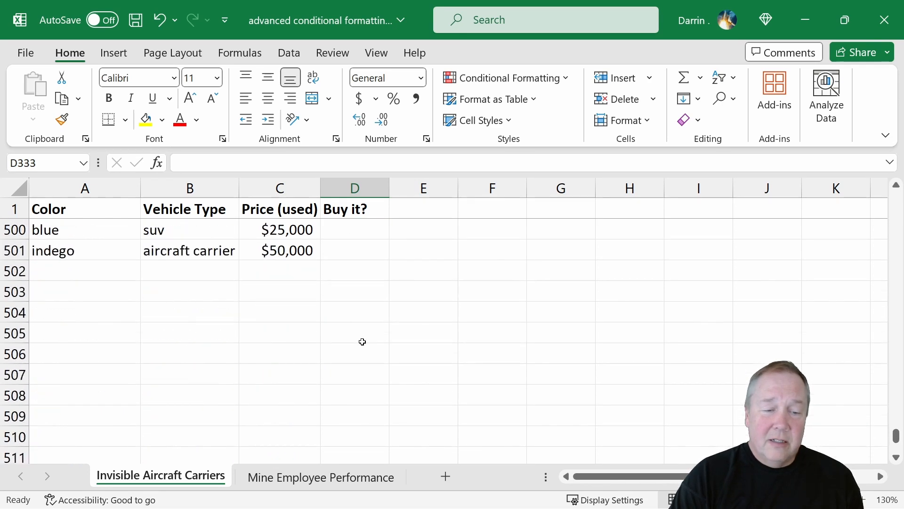
Go back up the list and compare the highlighted cell D297 with its row's color, vehicle type and price
scroll(364, 339, up, 10)
scroll(364, 337, up, 18)
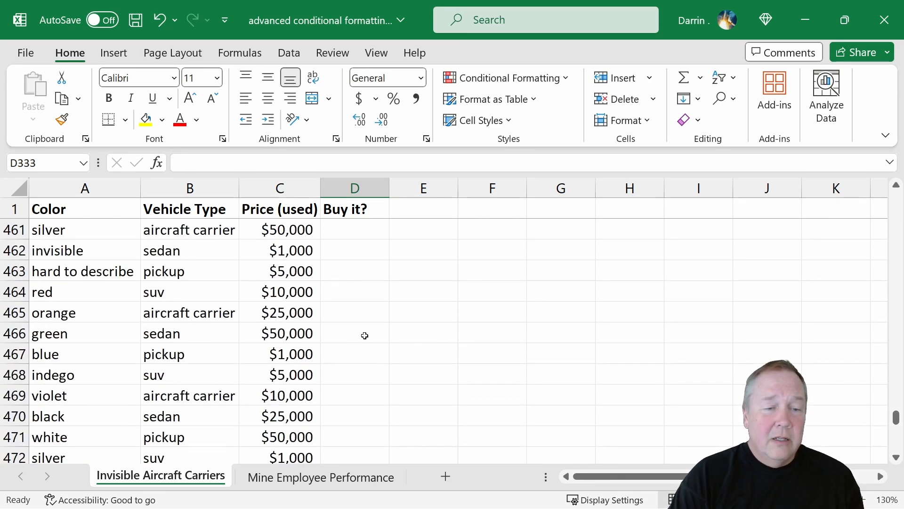
scroll(364, 335, up, 20)
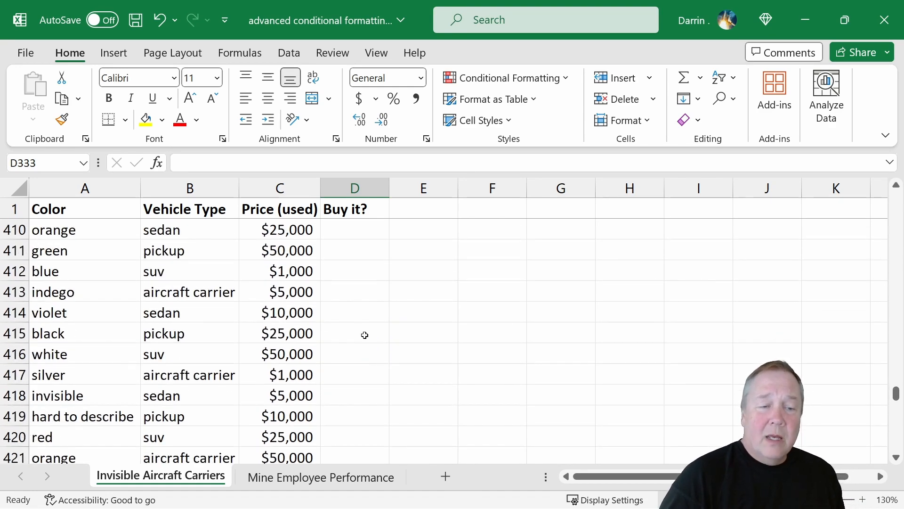
scroll(365, 334, up, 14)
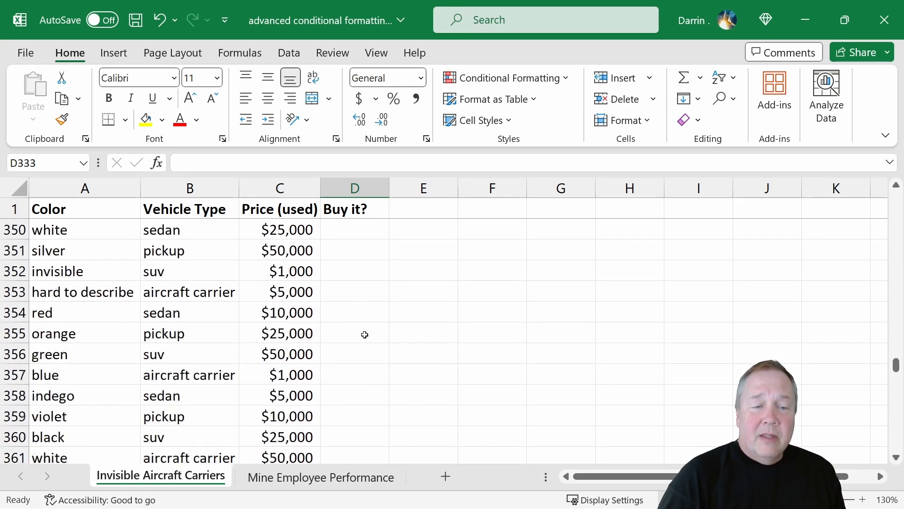
scroll(364, 334, up, 9)
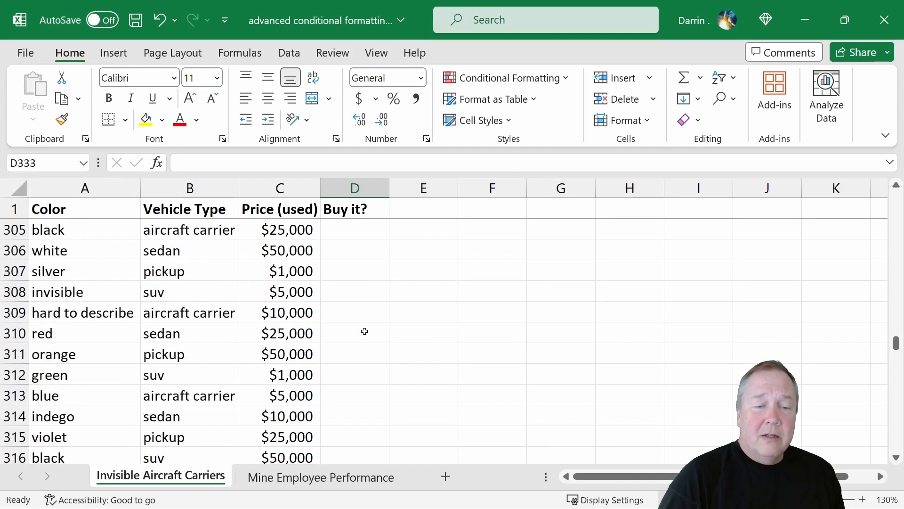
click(354, 379)
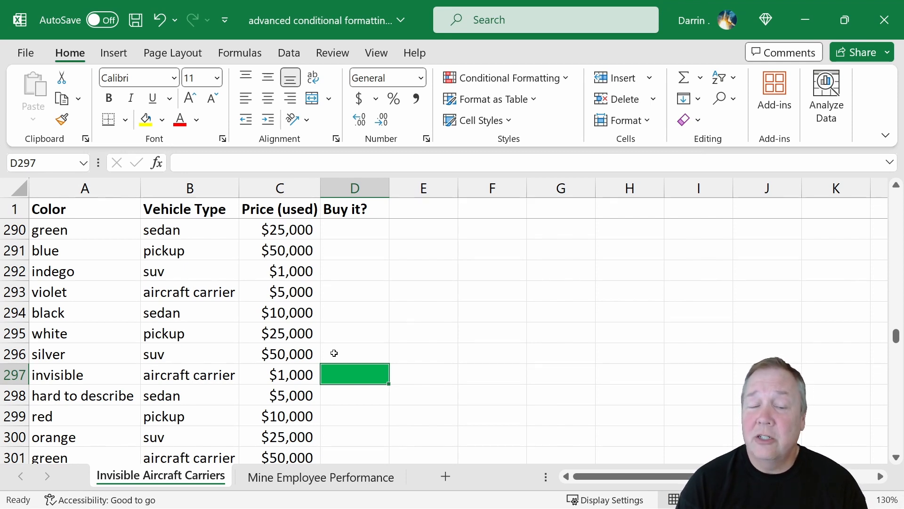
click(278, 231)
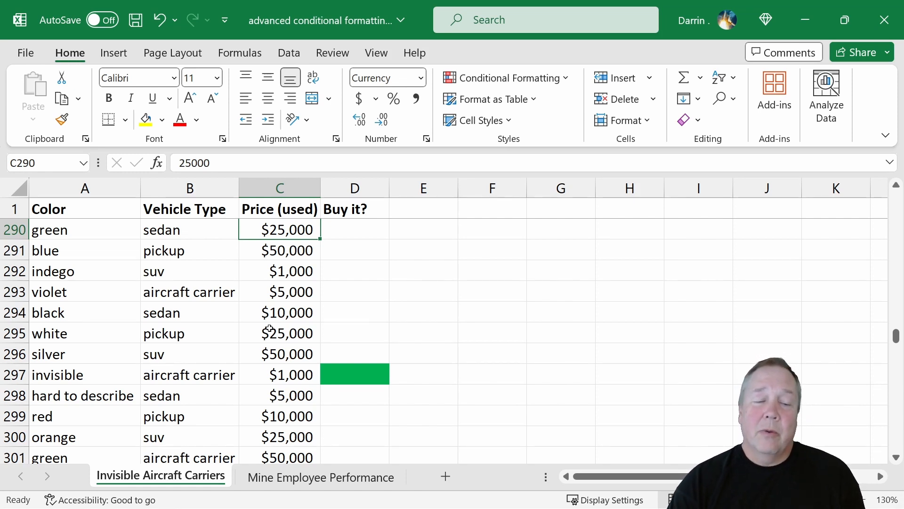
click(372, 375)
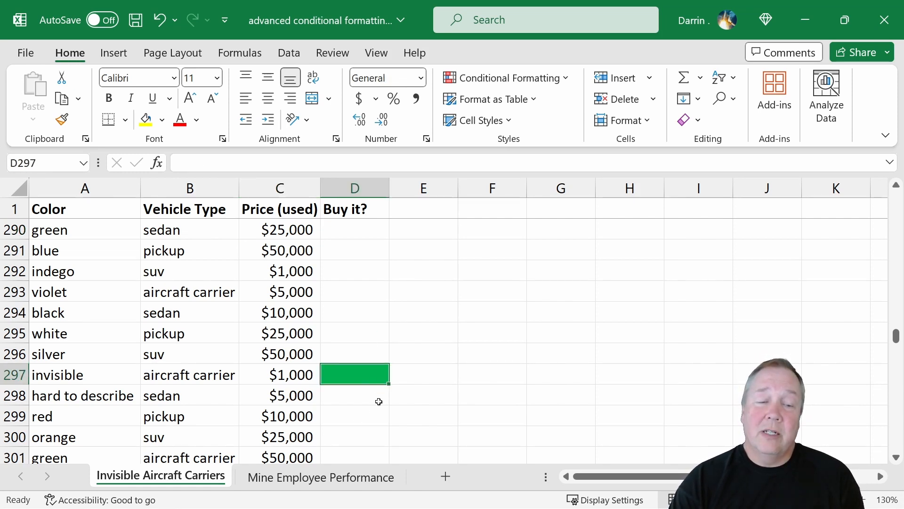
On the Mine Employee Performance sheet, start a new conditional formatting rule for B2:M8 that uses a formula to determine which cells to format
click(337, 477)
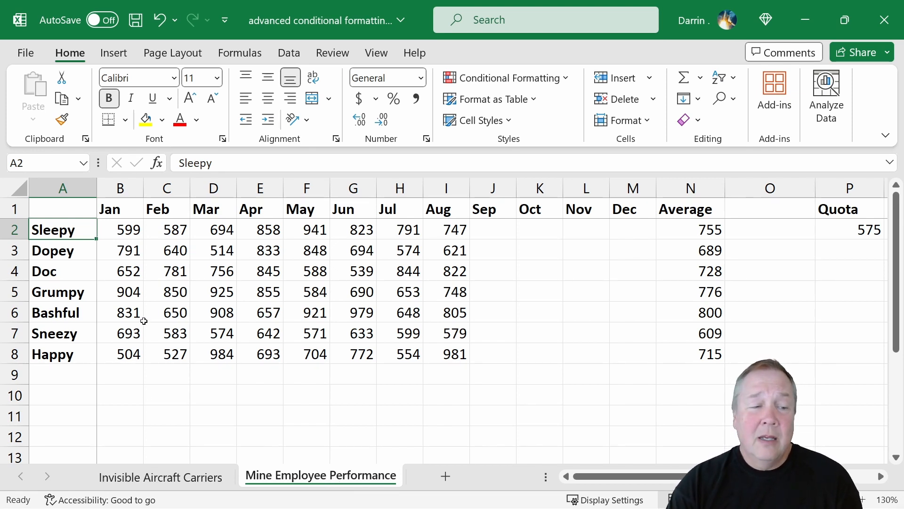
click(137, 288)
click(142, 229)
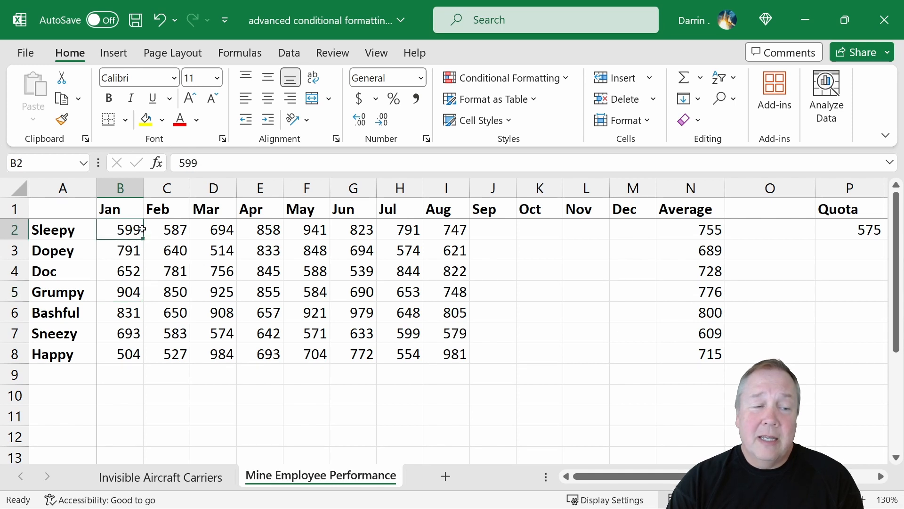
drag(142, 229, 627, 358)
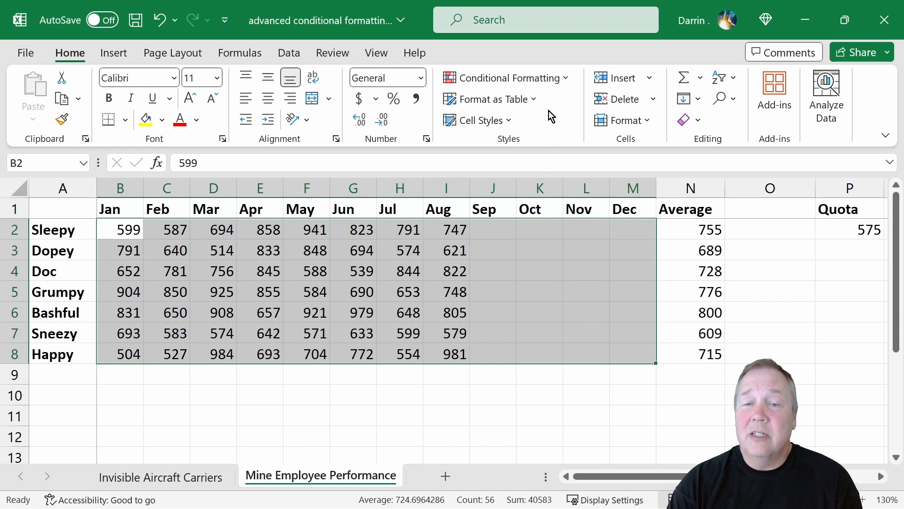
click(559, 78)
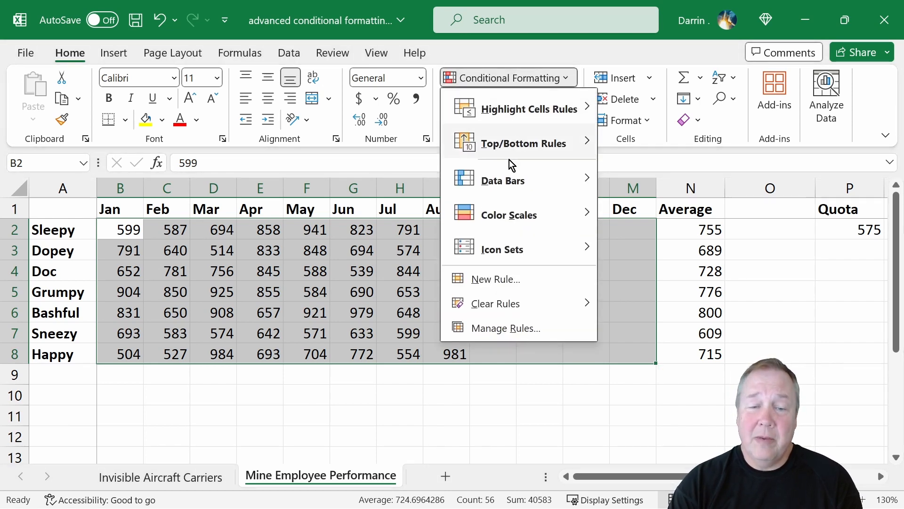
click(490, 282)
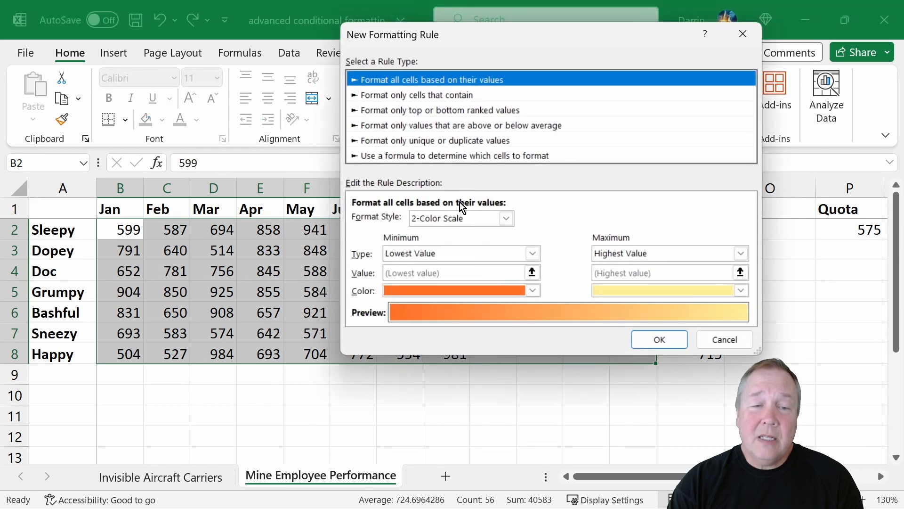
click(431, 155)
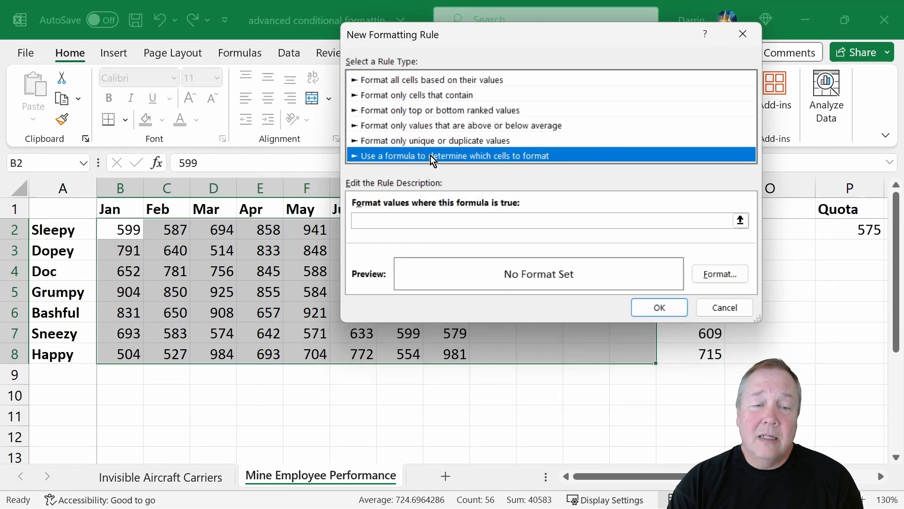
Give the new rule the formula =AND(B2<>"",B2<$P$2) and create it without choosing a format
click(476, 219)
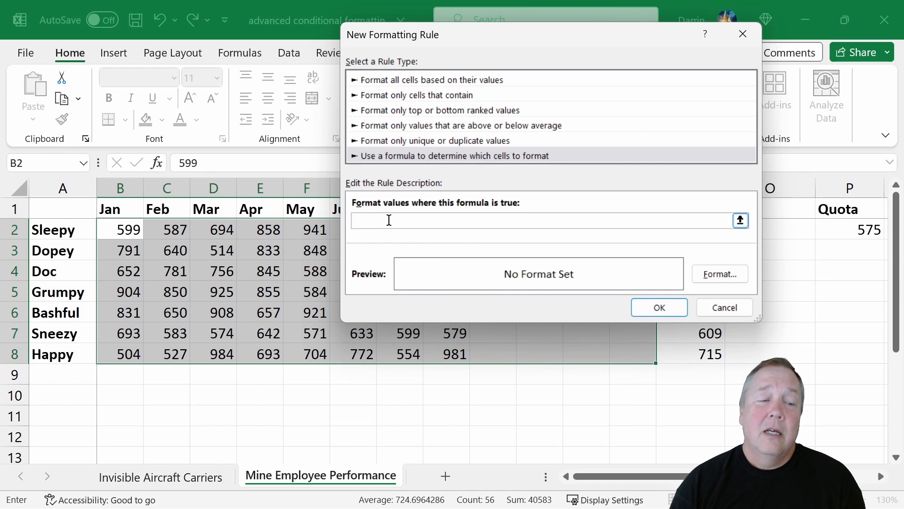
text(=)
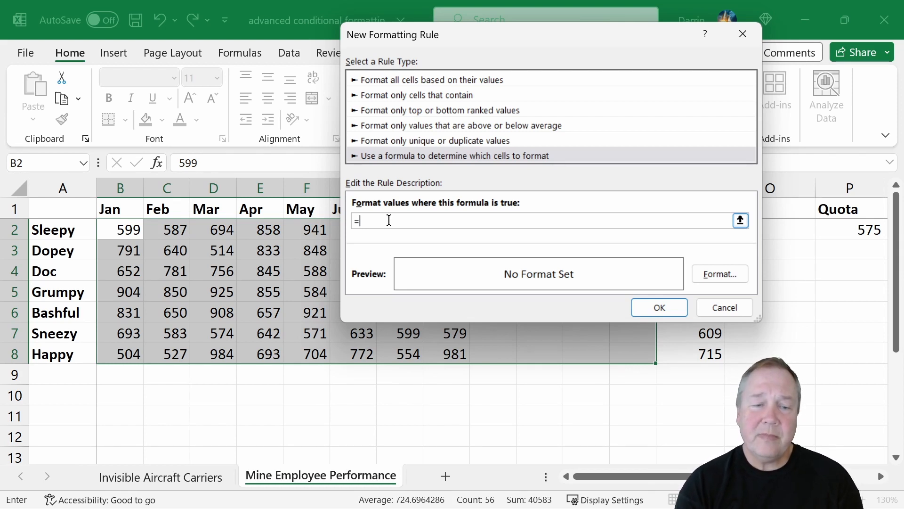
text(and()
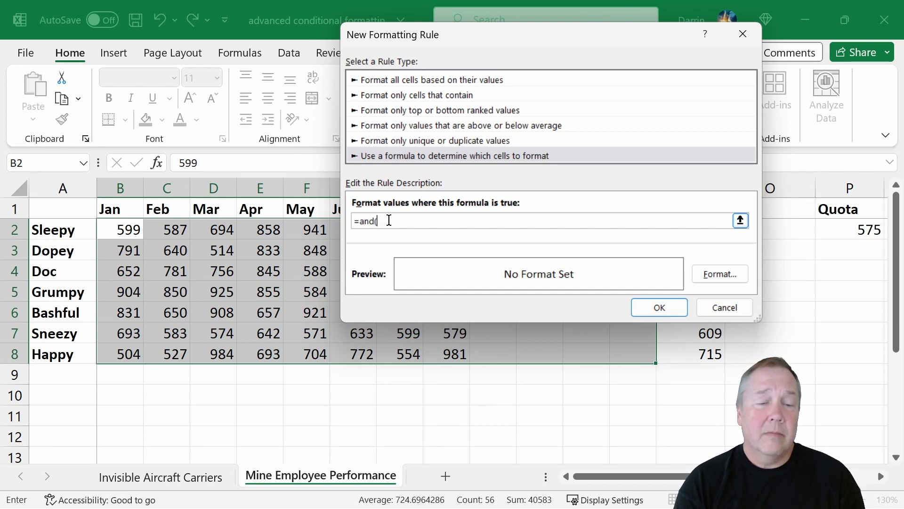
text(b2)
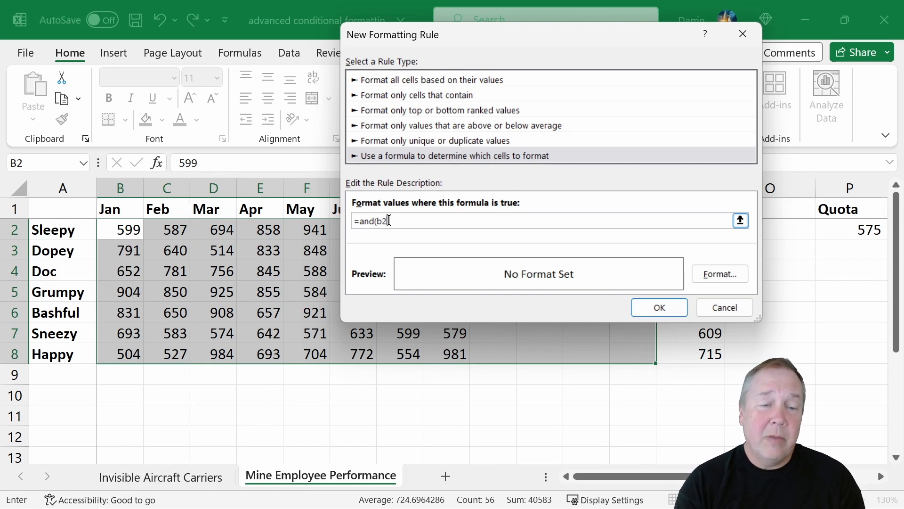
text(>)
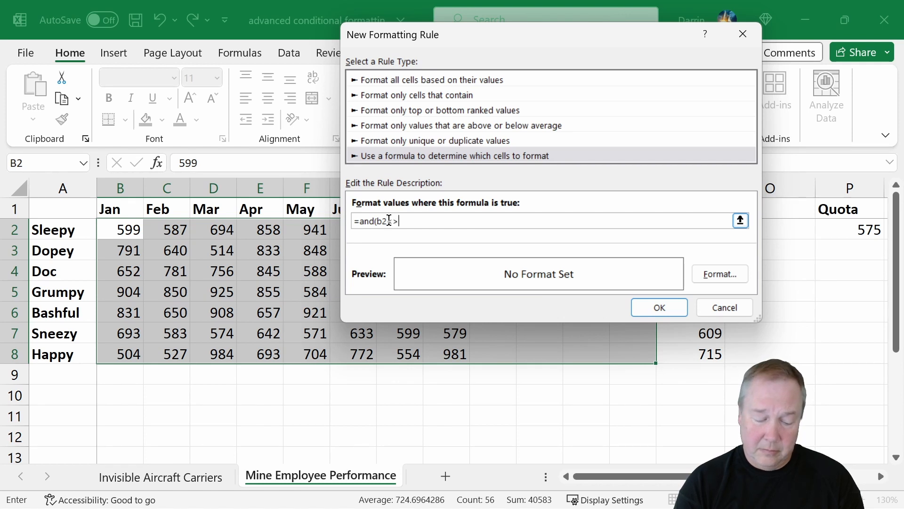
text("")
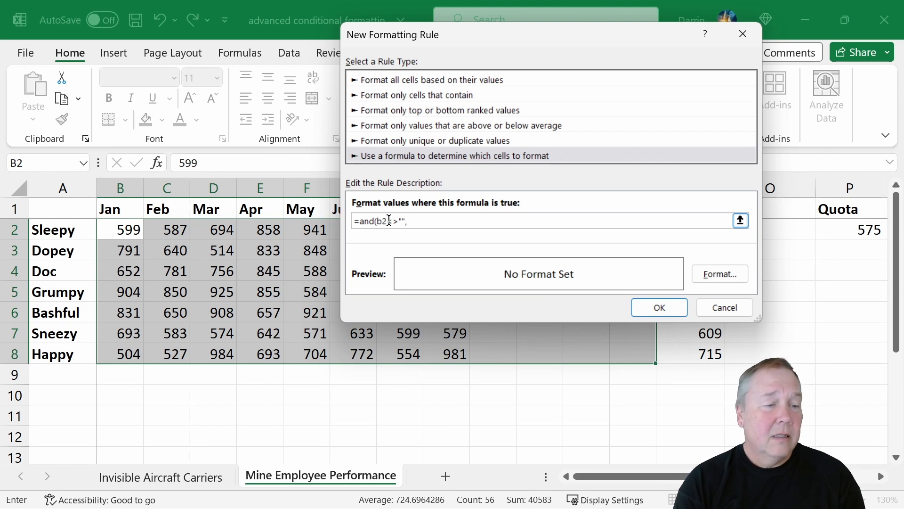
text(,b2)
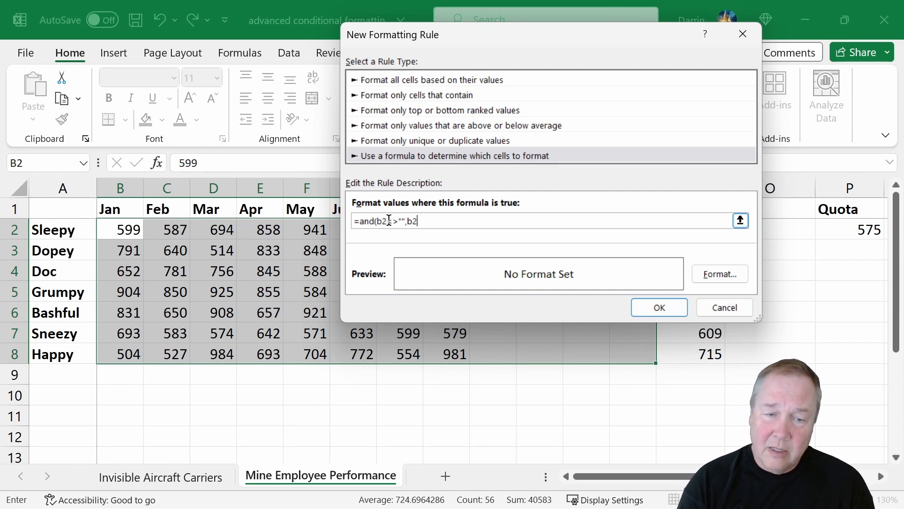
text(<)
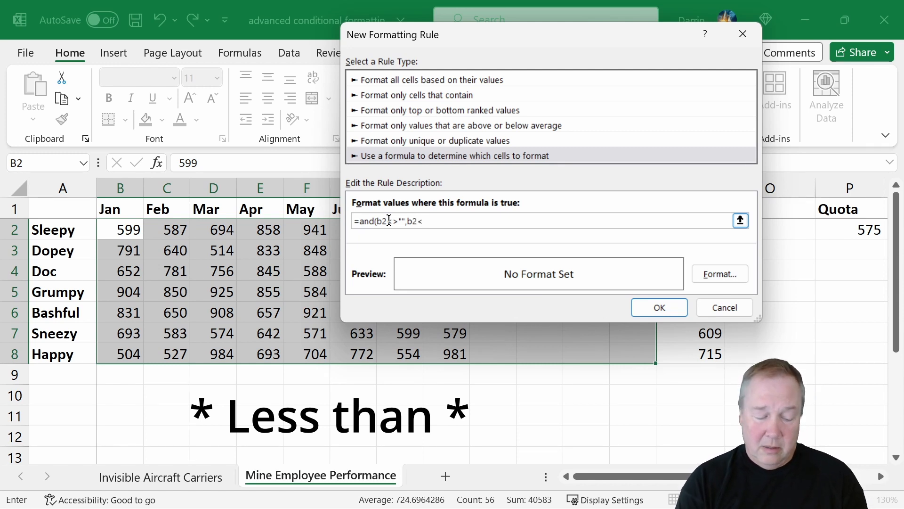
text($p)
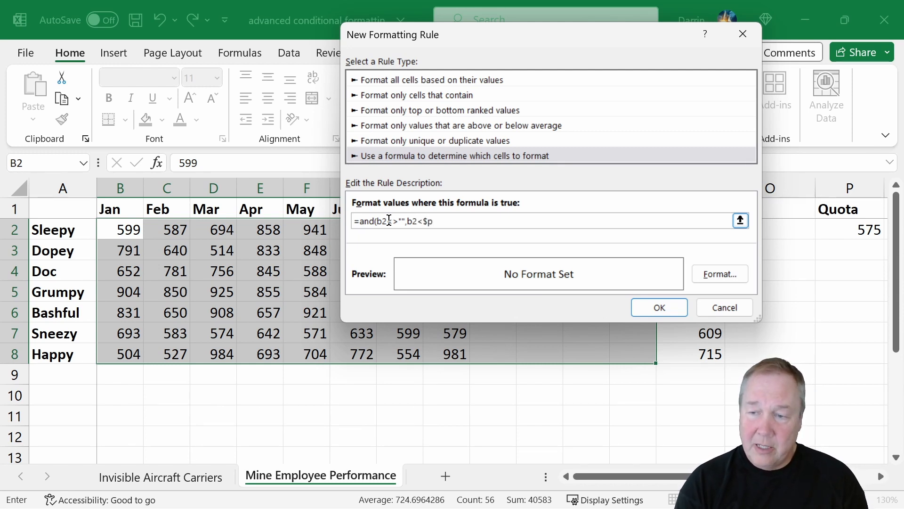
text($2)
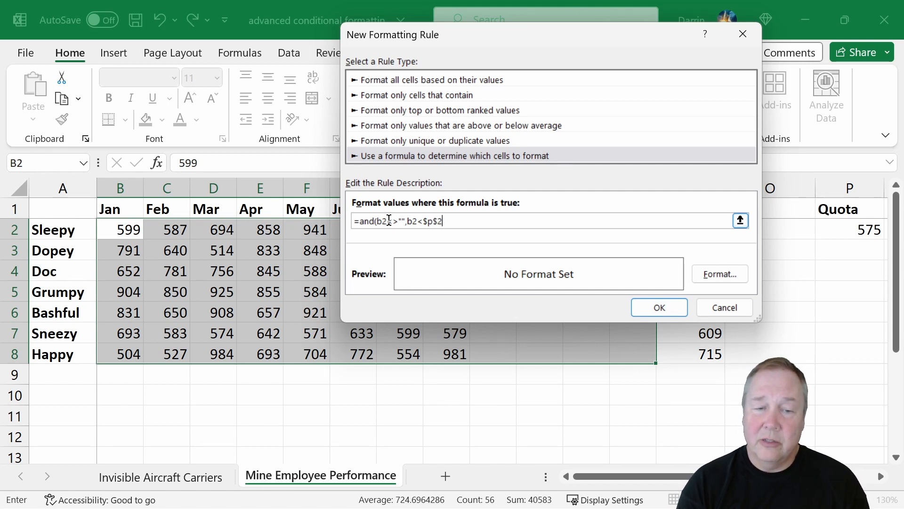
text())
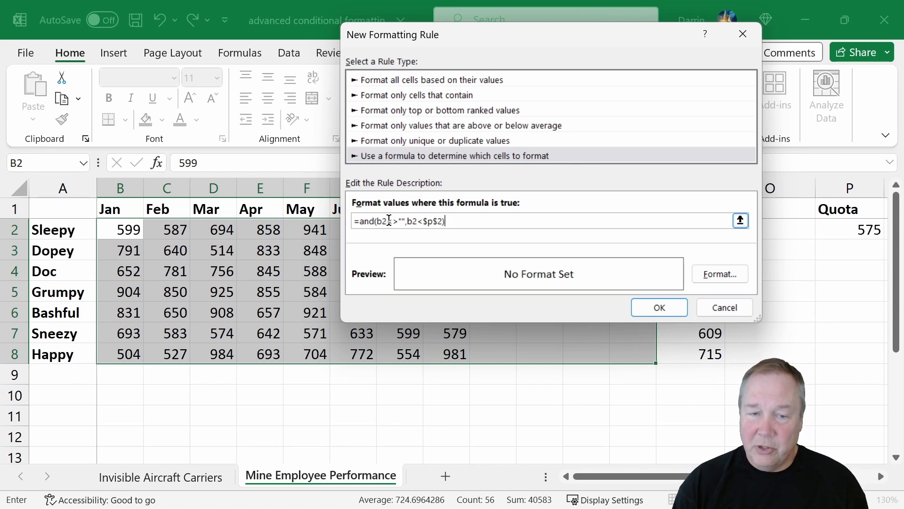
key(Return)
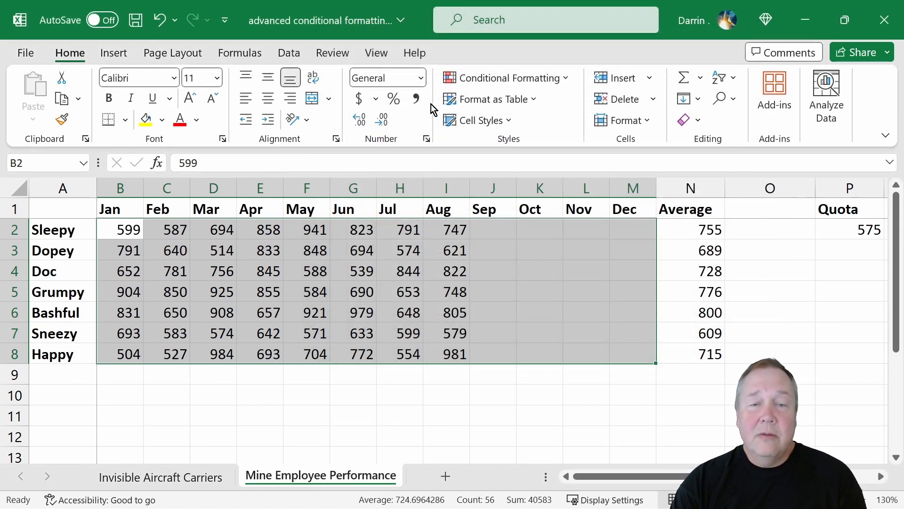
Edit the rule for B2:M8 to use a yellow fill, and apply it to the sheet
click(513, 80)
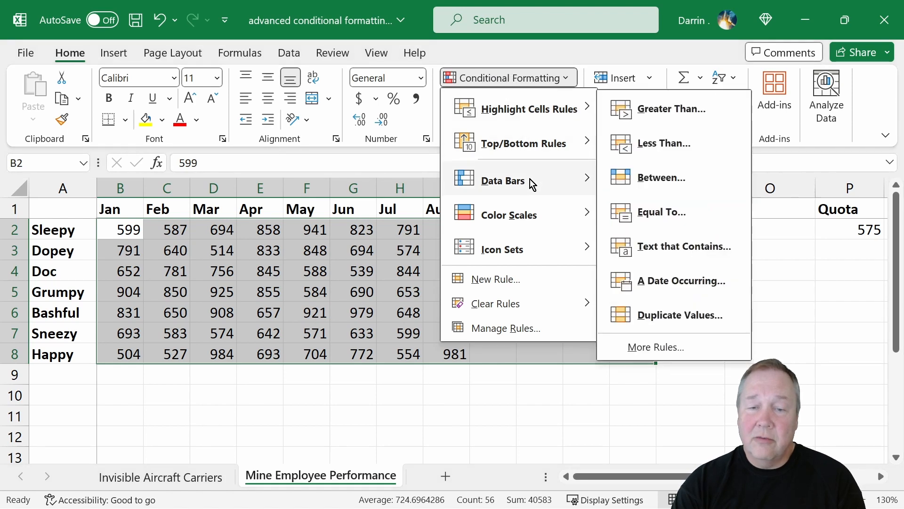
click(512, 329)
double_click(380, 152)
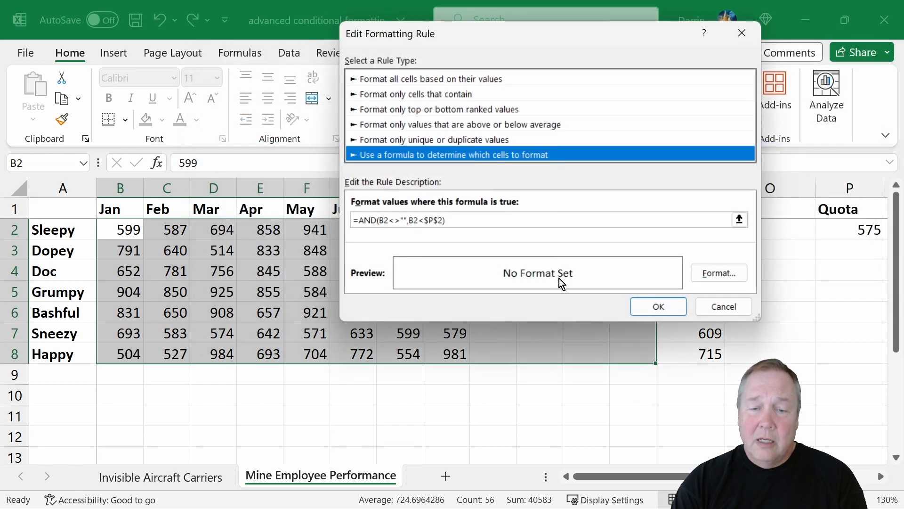
click(704, 277)
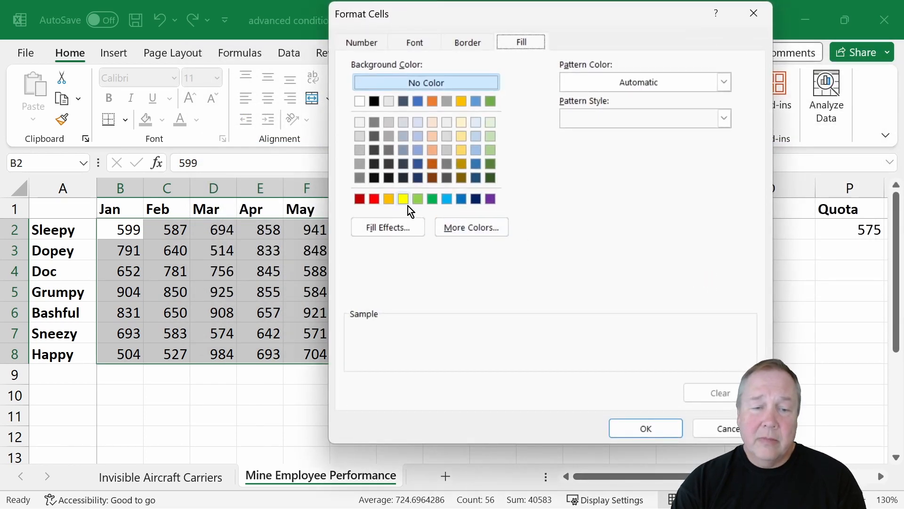
click(404, 197)
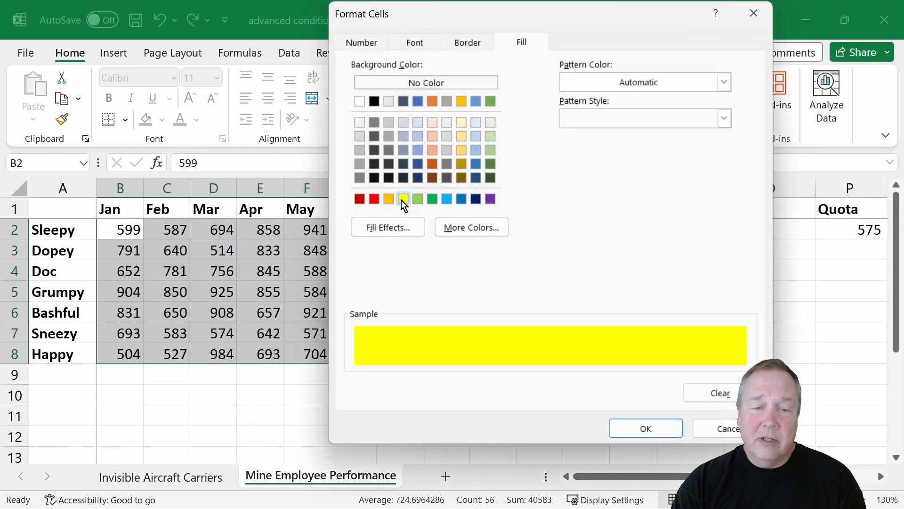
click(635, 428)
click(655, 305)
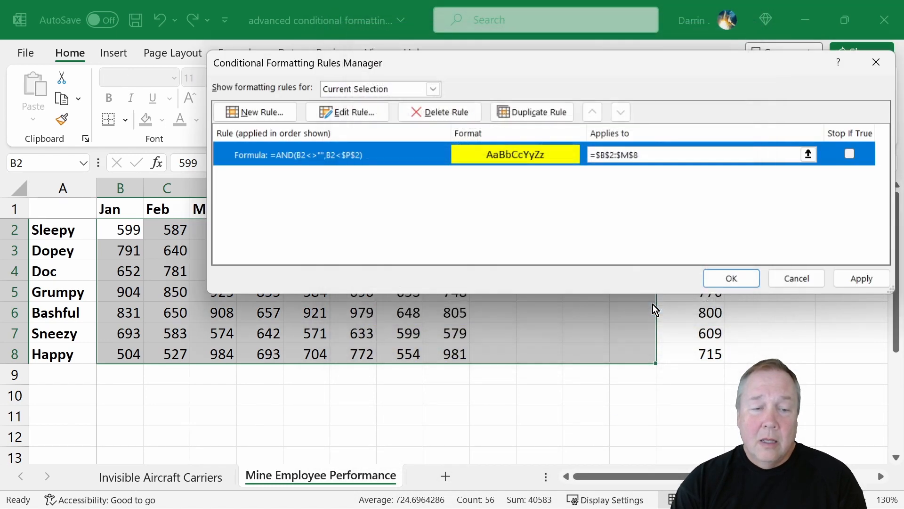
click(729, 277)
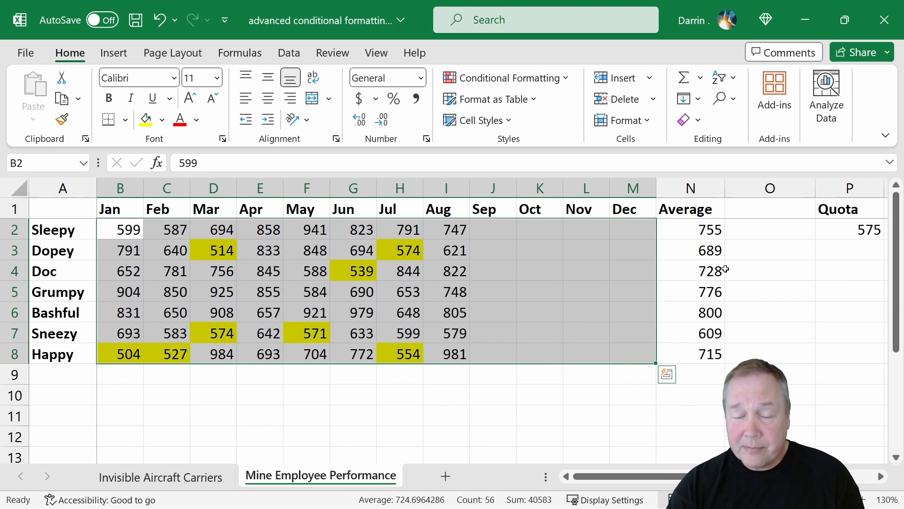
Begin a COUNTIF formula in cell O2 with B2:M2 as its range
click(770, 234)
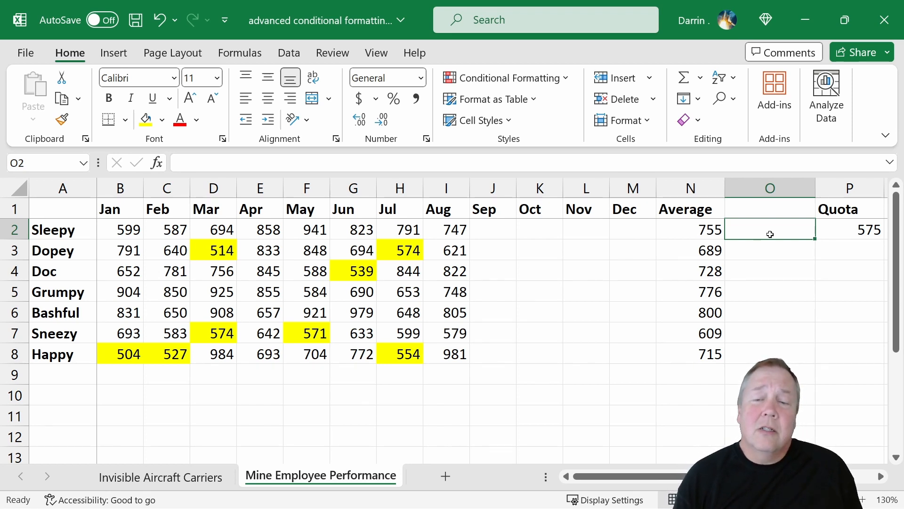
click(773, 214)
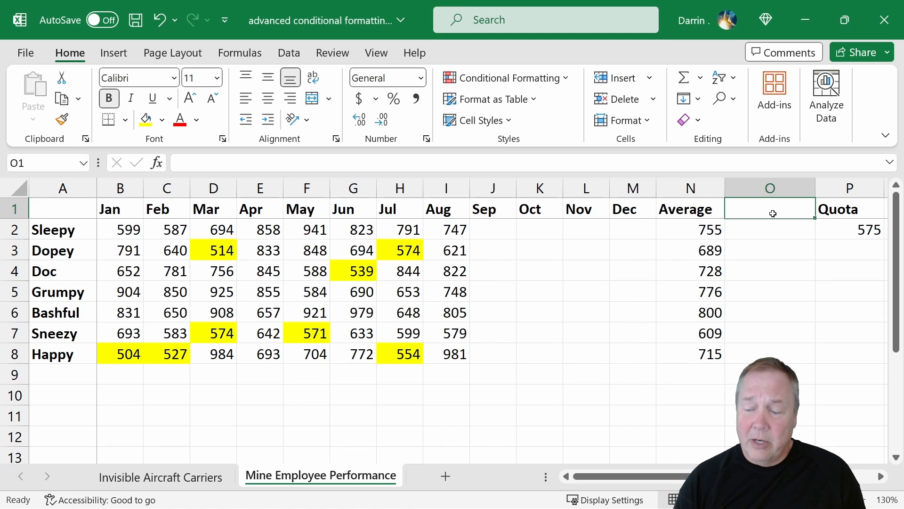
click(778, 234)
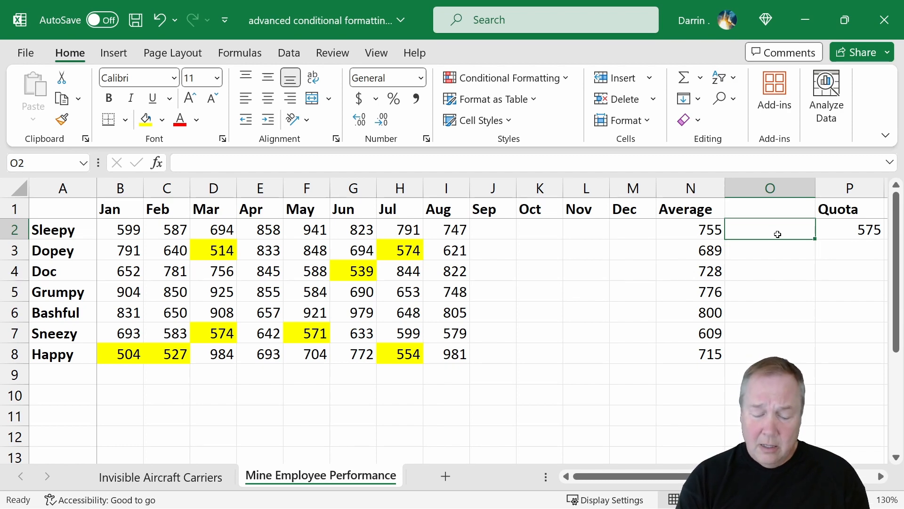
text(=cont)
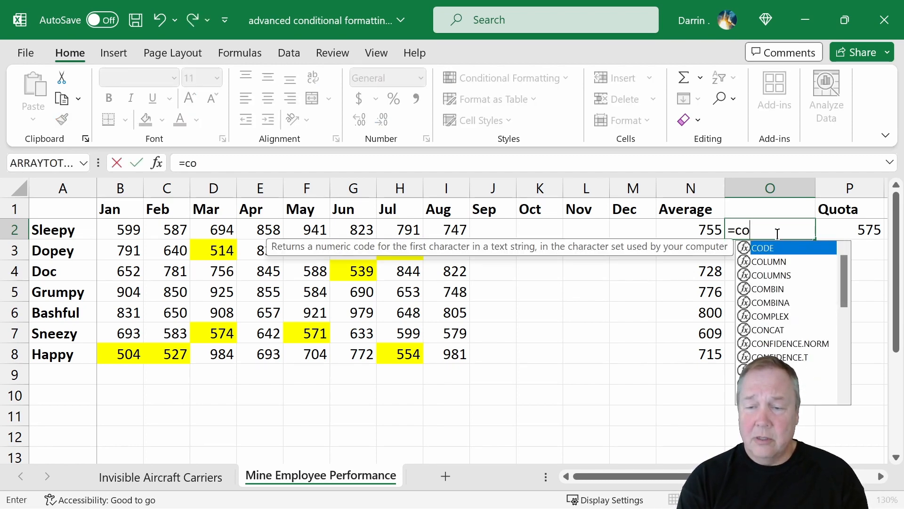
key(BackSpace)
key(BackSpace)
text(un)
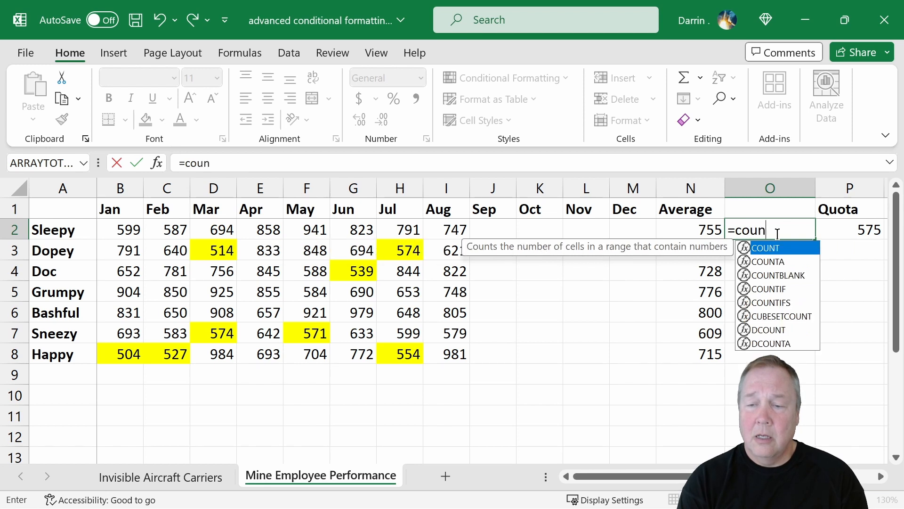
text(tif)
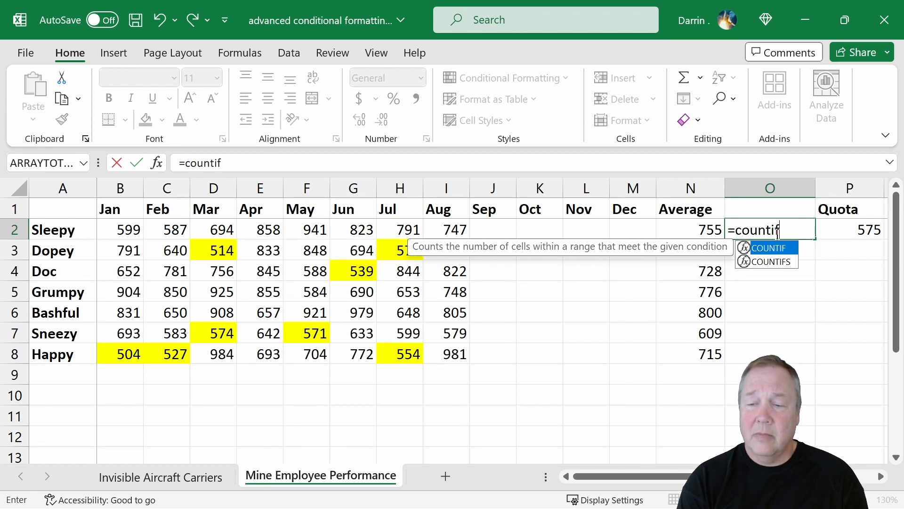
text(()
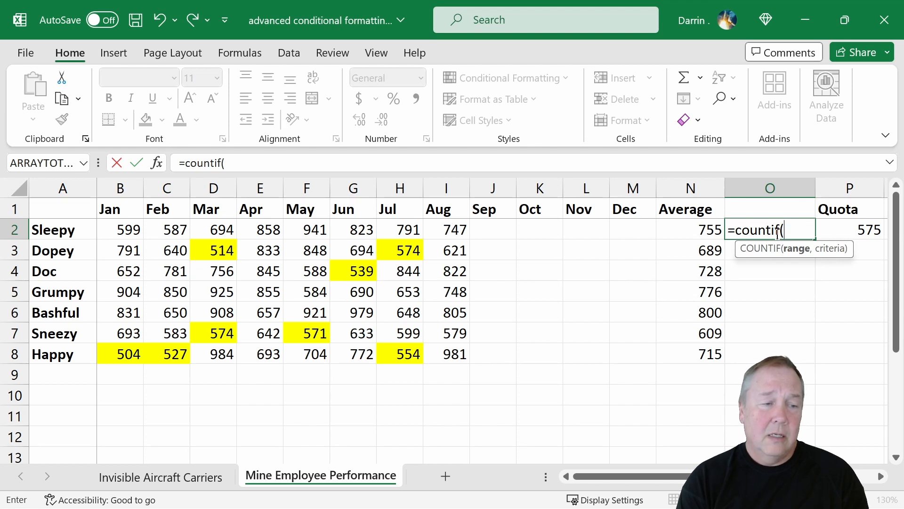
text(b2:)
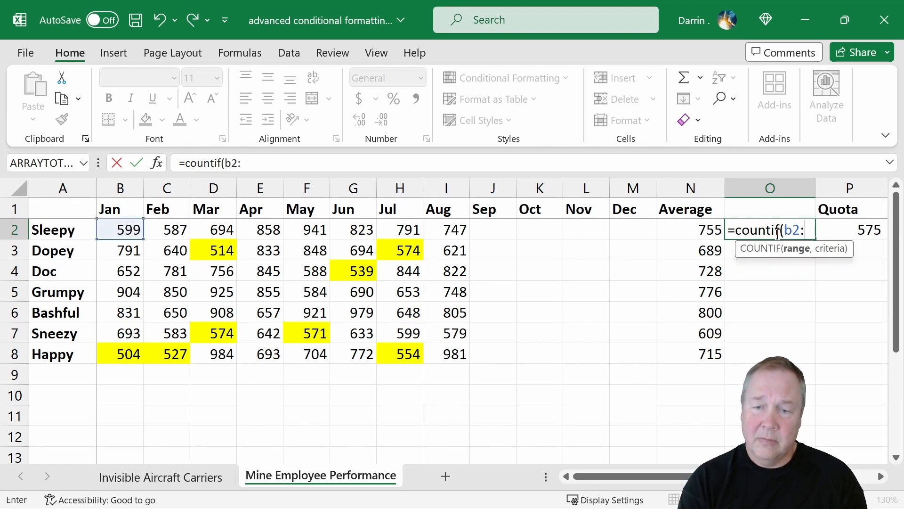
text(m2)
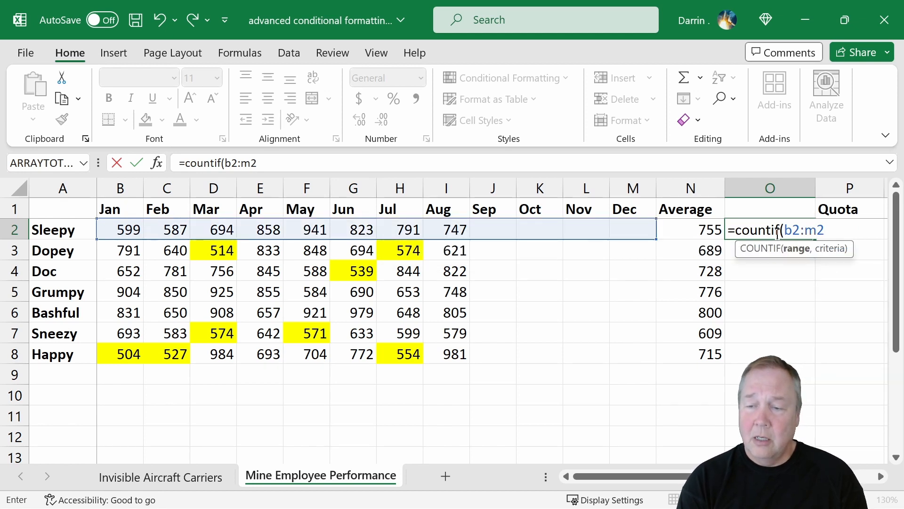
Try to complete the COUNTIF formula in O2 with the unquoted criterion <$P$2
text(,)
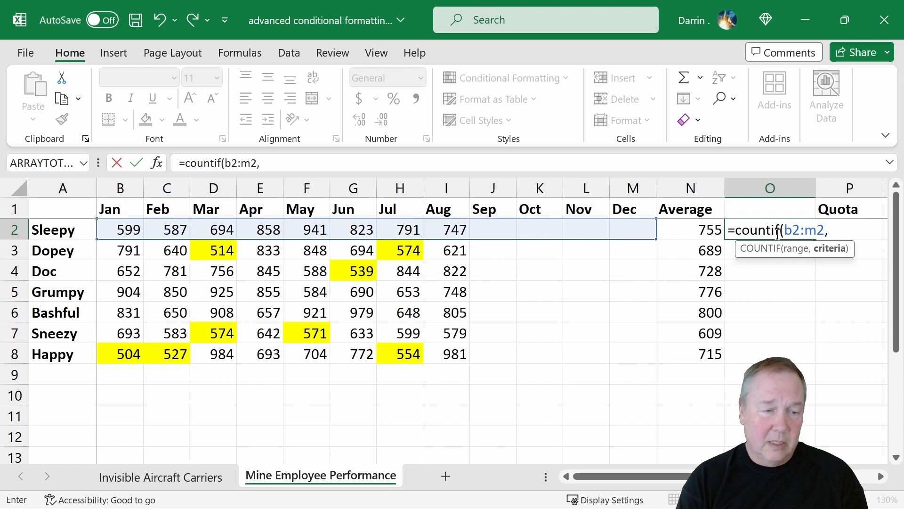
text(<)
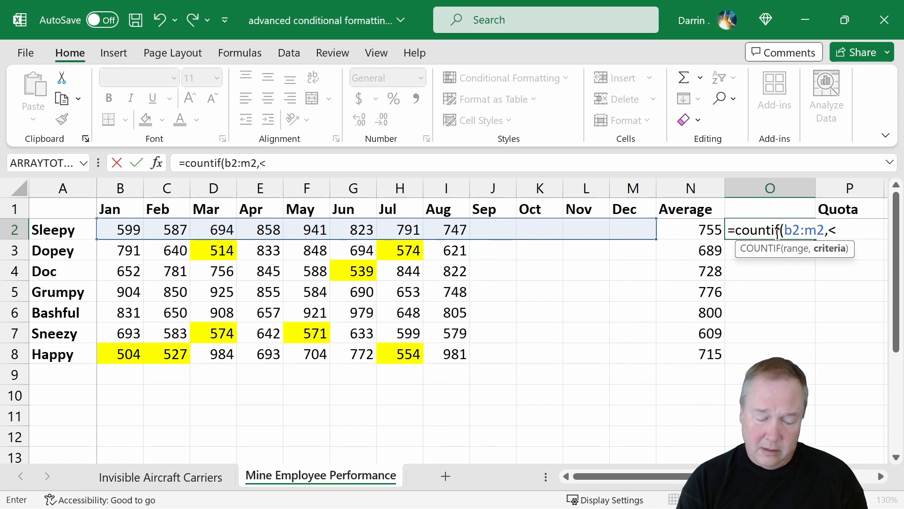
text($p$)
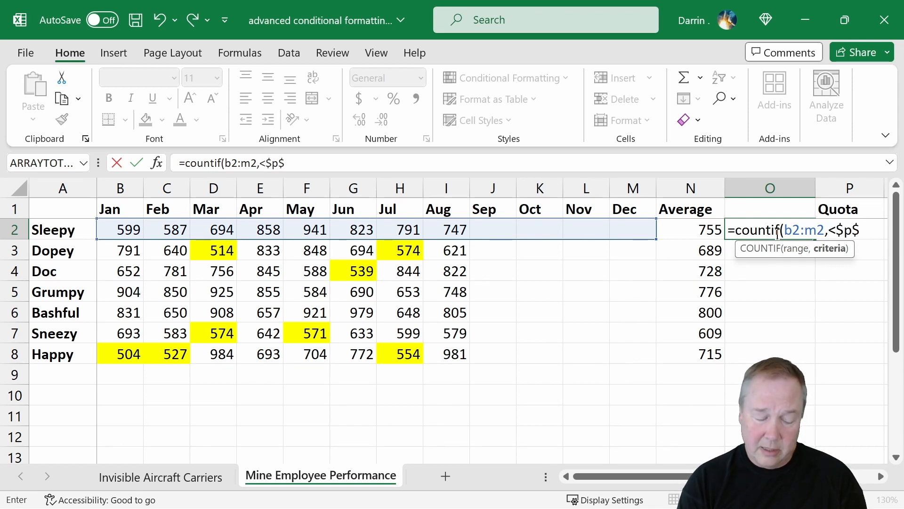
text(2))
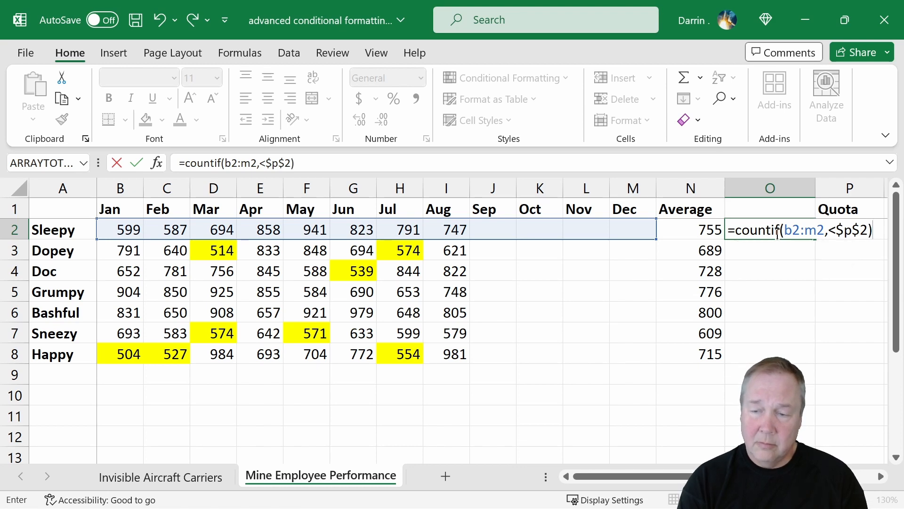
key(Return)
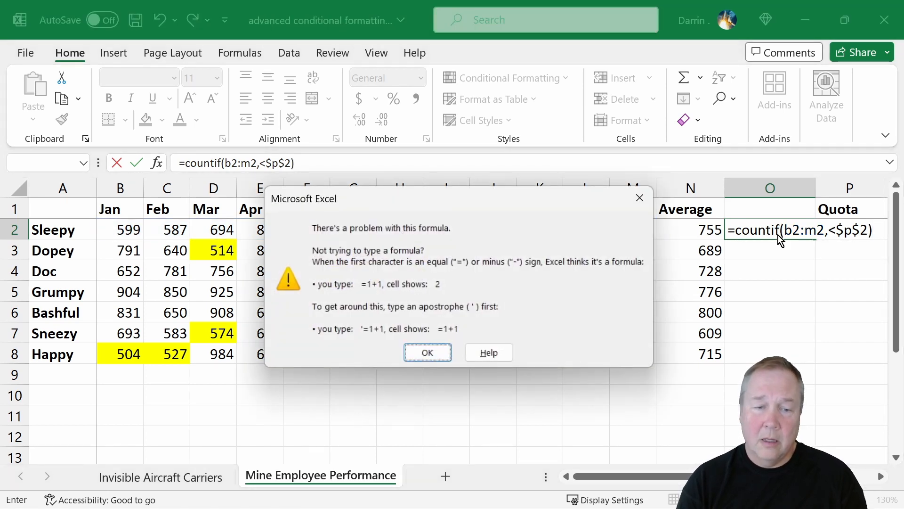
key(Return)
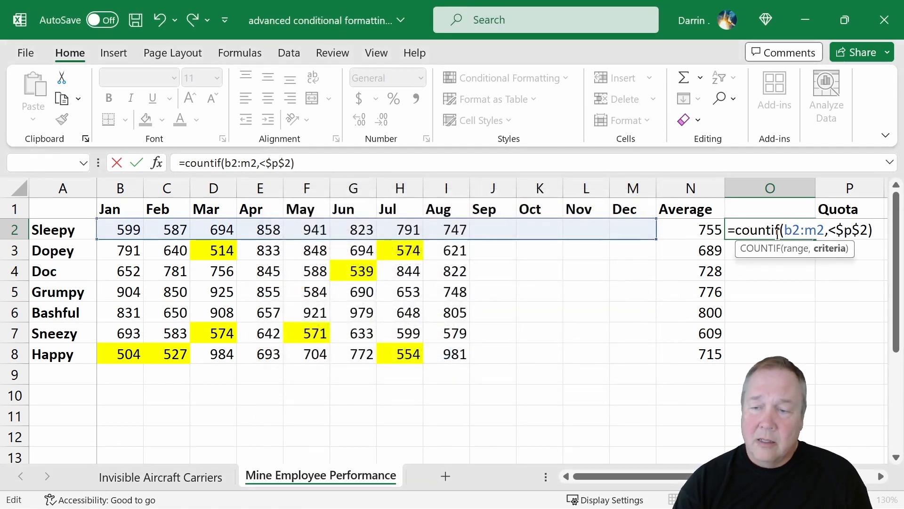
Correct the criterion in O2 so the formula is =COUNTIF(B2:M2,"<"&$P$2), and enter it
text(")
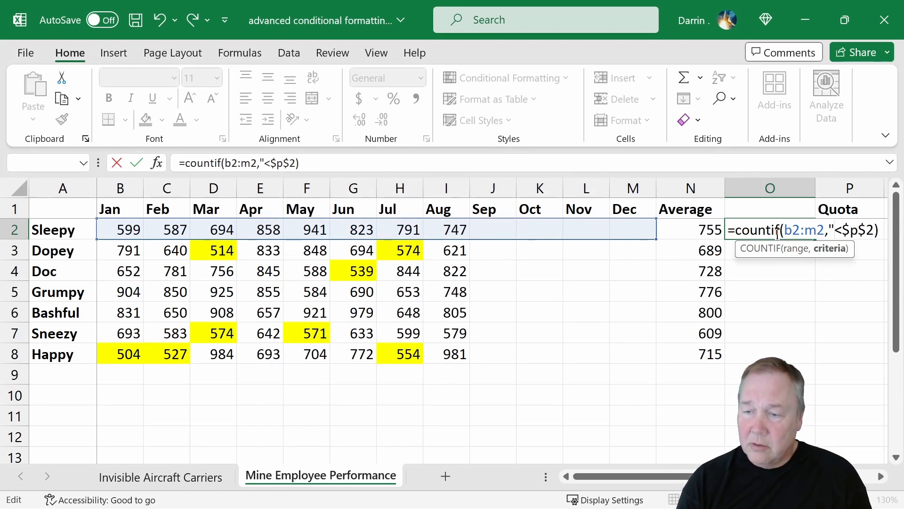
key(Right)
key(Left)
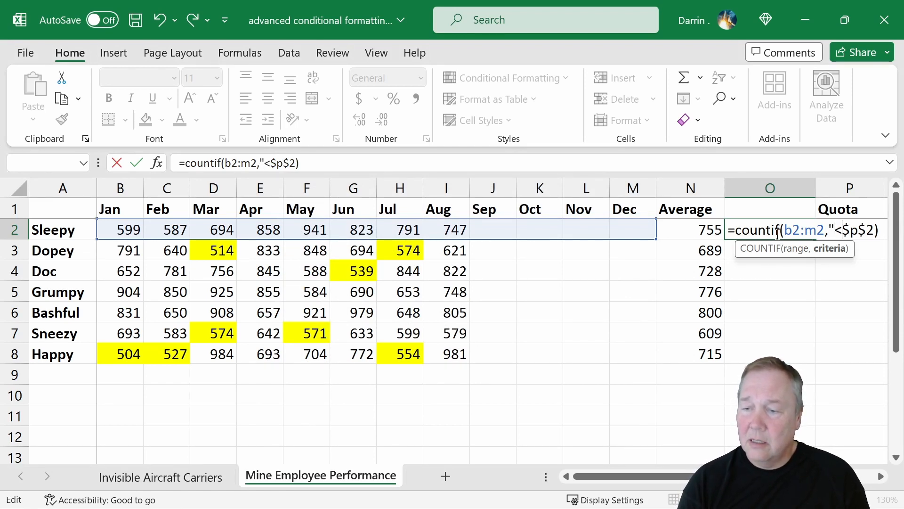
text("&)
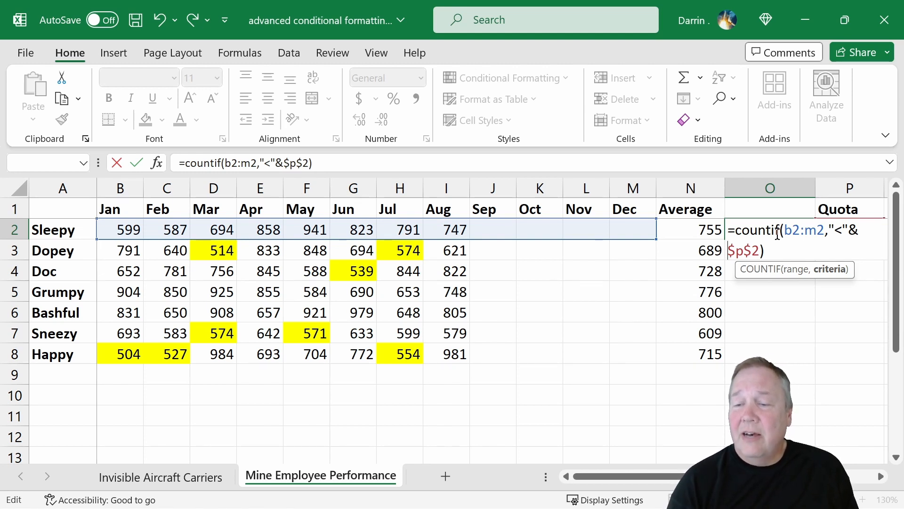
key(Return)
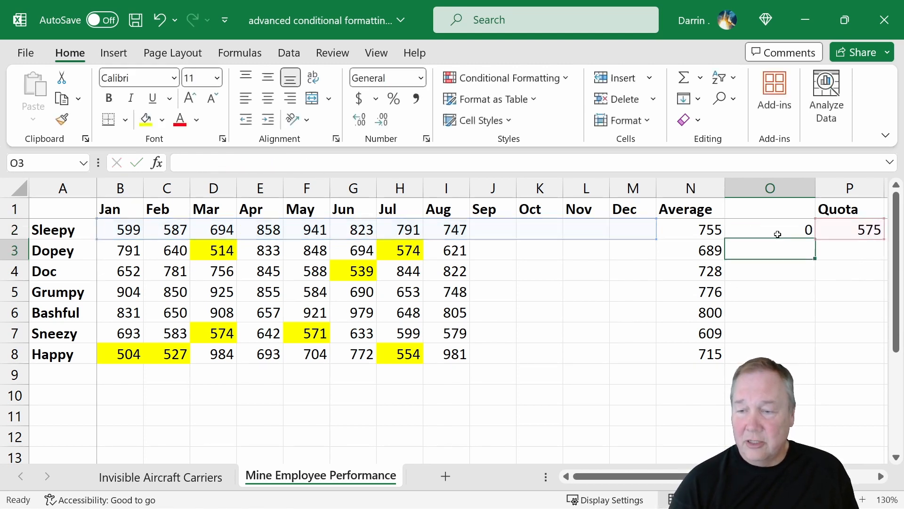
Copy the COUNTIF formula from O2 into O3:O8 for the remaining employees
click(778, 235)
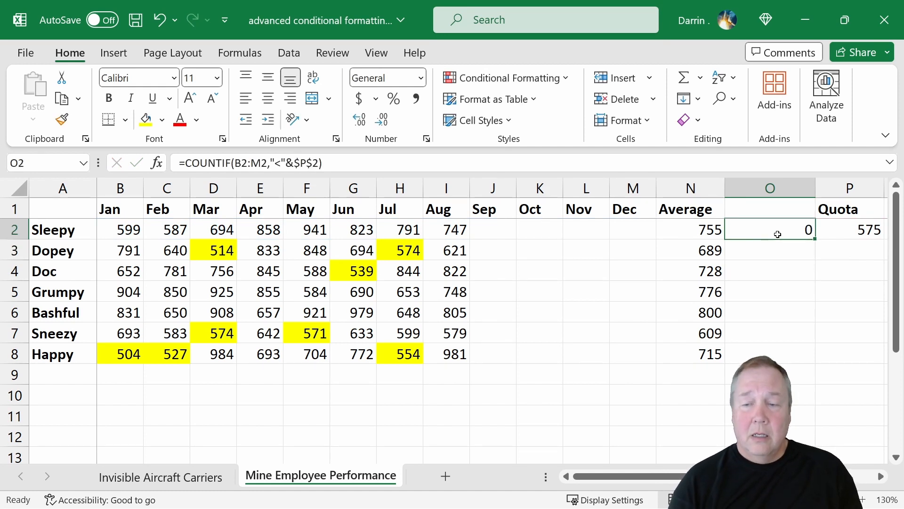
key(ctrl+c)
key(Down)
key(shift+Down)
key(shift+Down)
key(shift+Down)
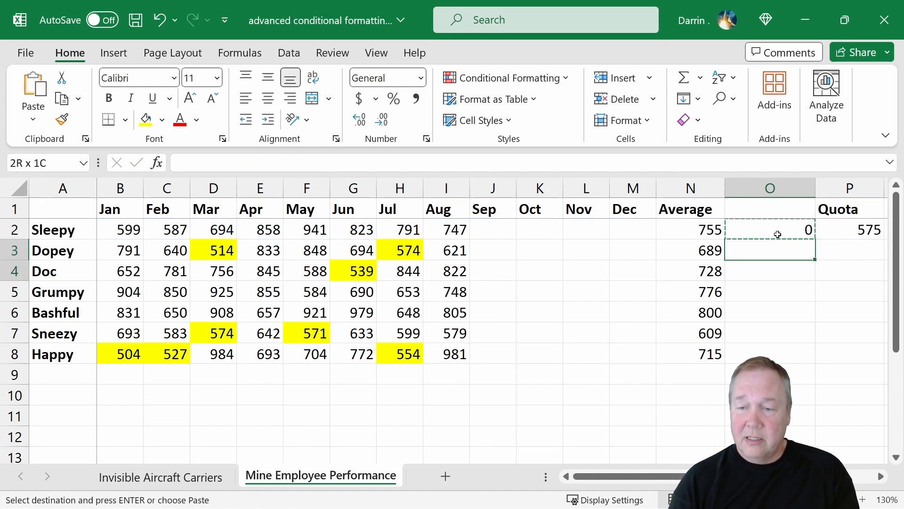
key(shift+Down)
key(shift+Down)
key(ctrl+v)
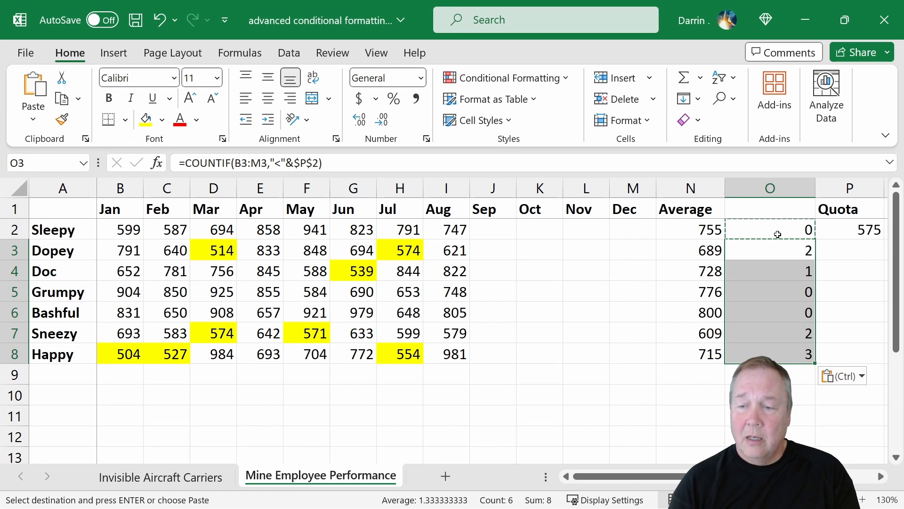
key(Down)
click(791, 250)
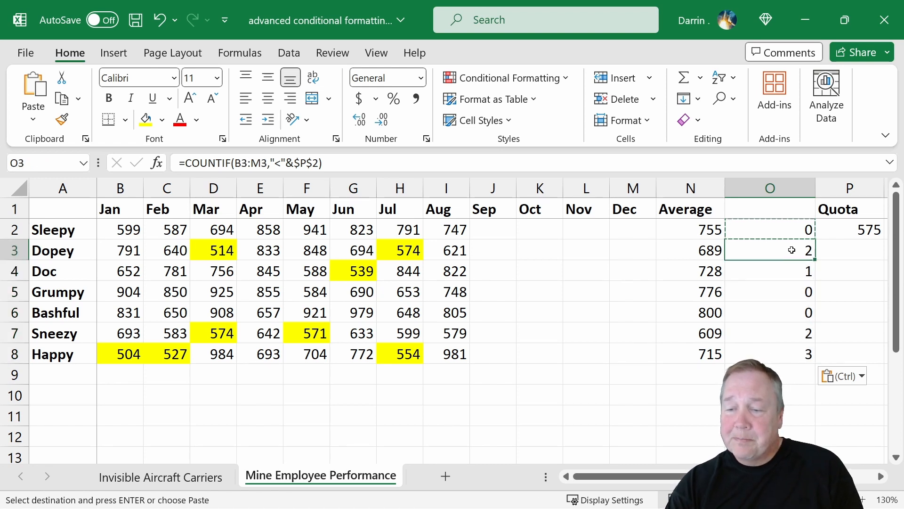
key(Escape)
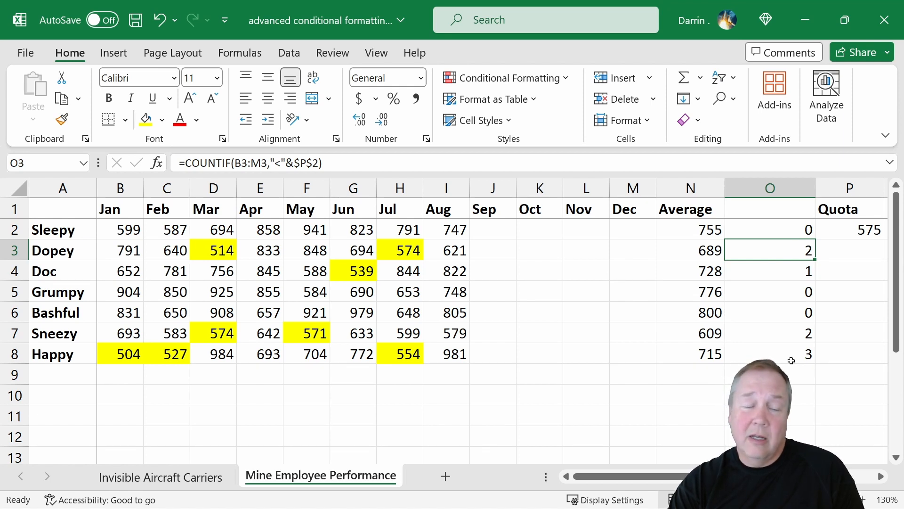
Start a formula-based conditional formatting rule for the average in N2 and give it a red fill
click(697, 231)
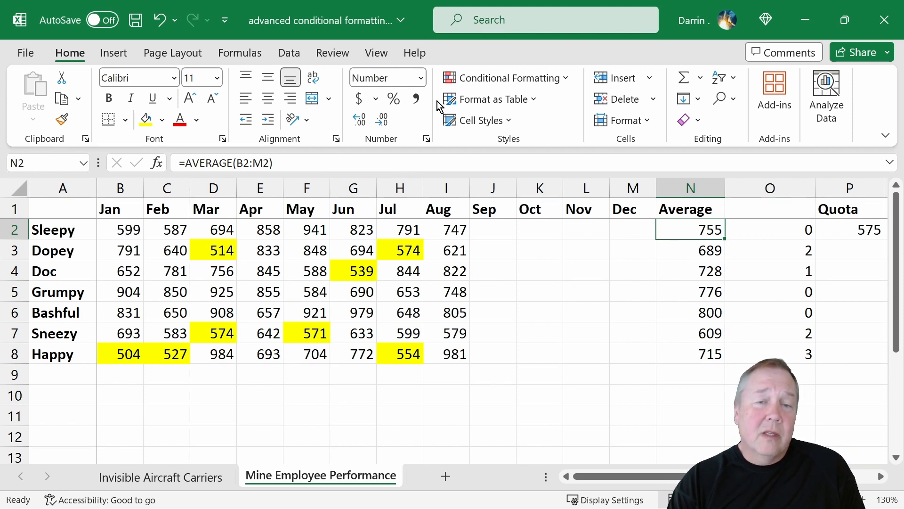
click(513, 79)
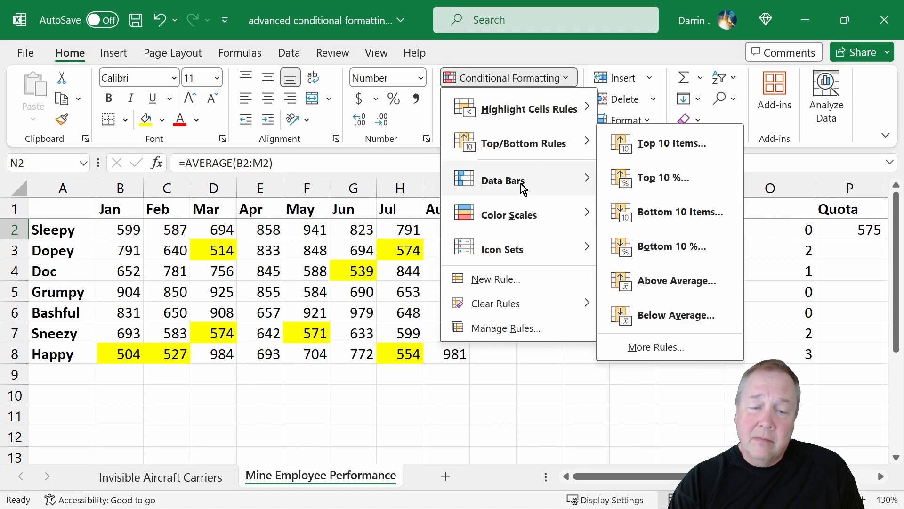
click(513, 279)
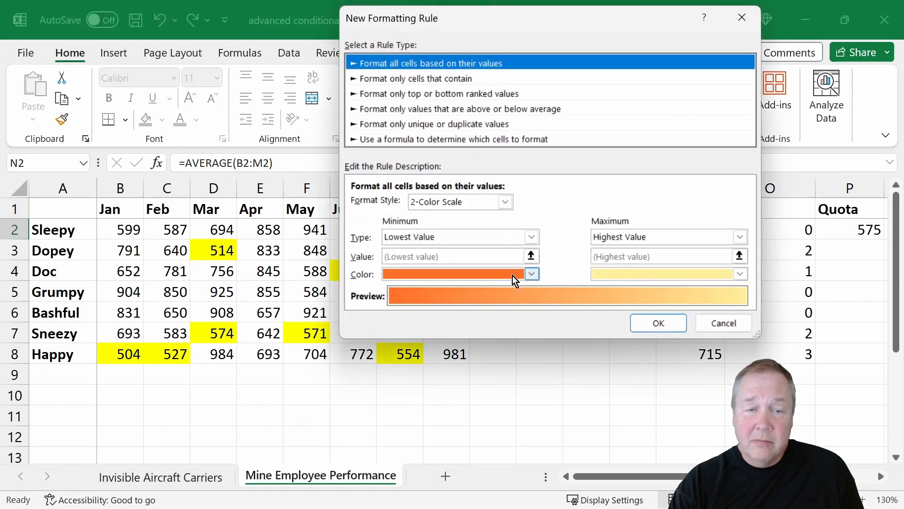
click(482, 139)
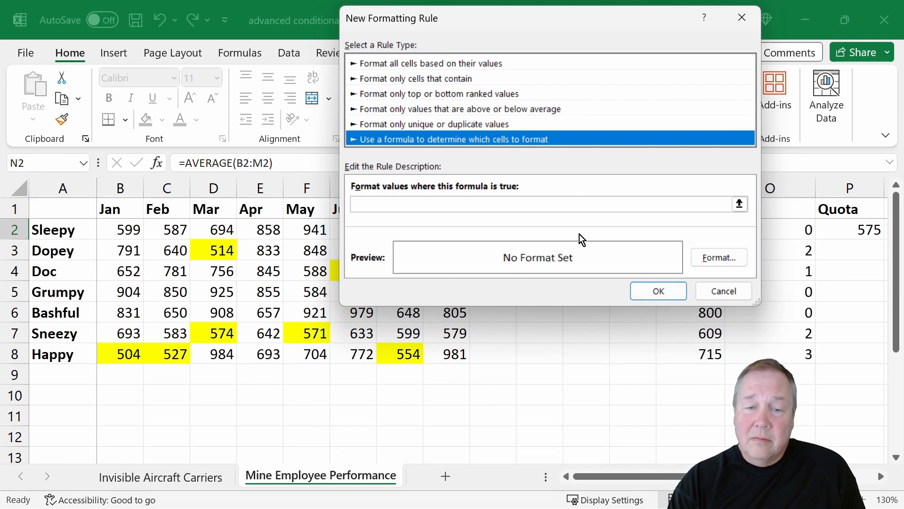
click(737, 257)
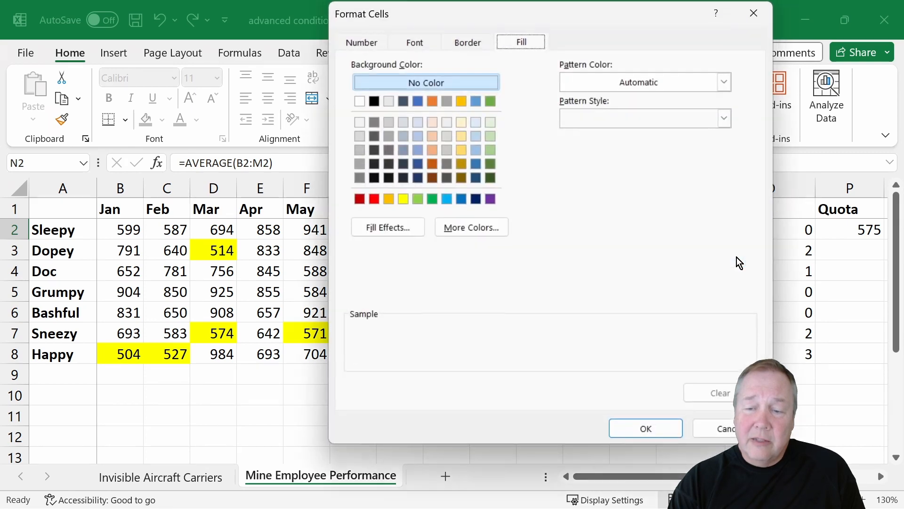
click(377, 201)
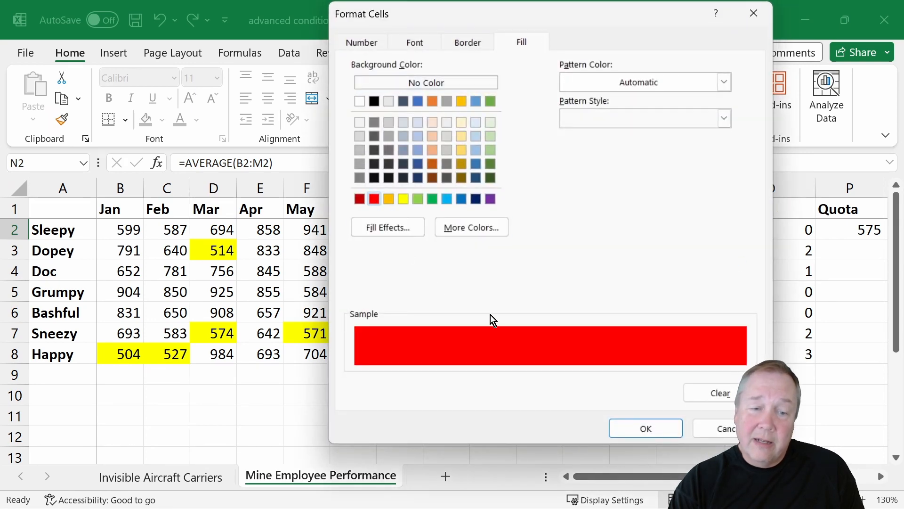
click(651, 424)
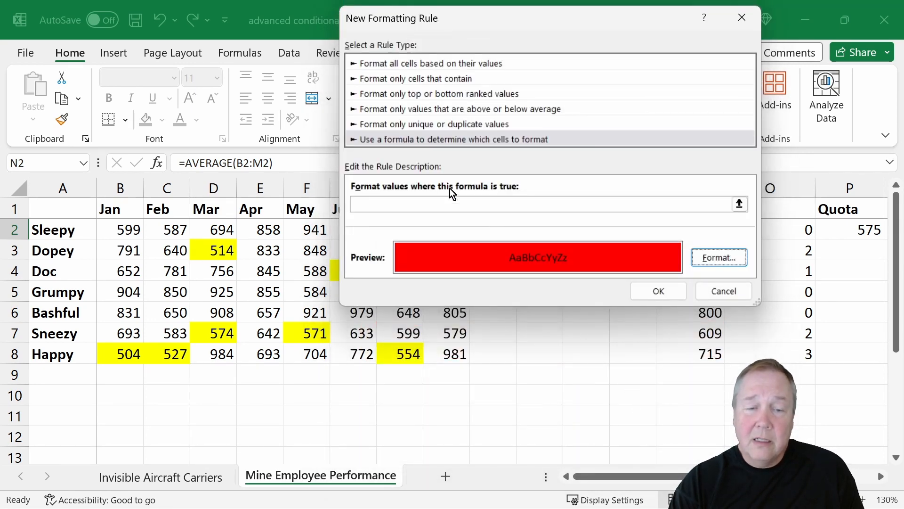
Begin the new rule's formula with COUNTIF and the range B2:M2
click(448, 204)
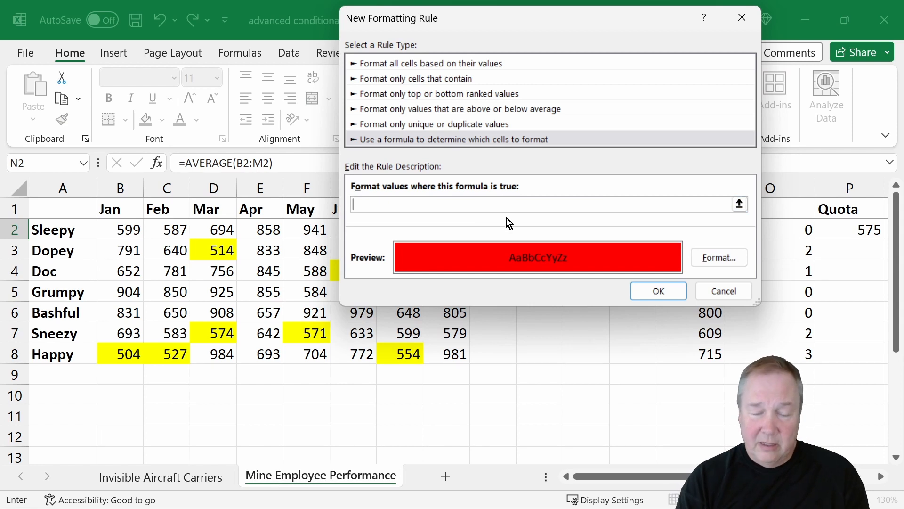
text(=)
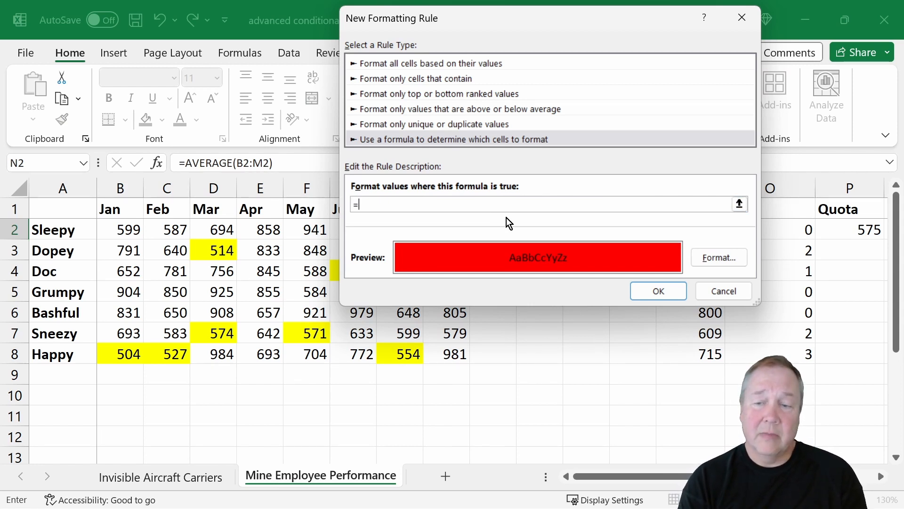
text(count)
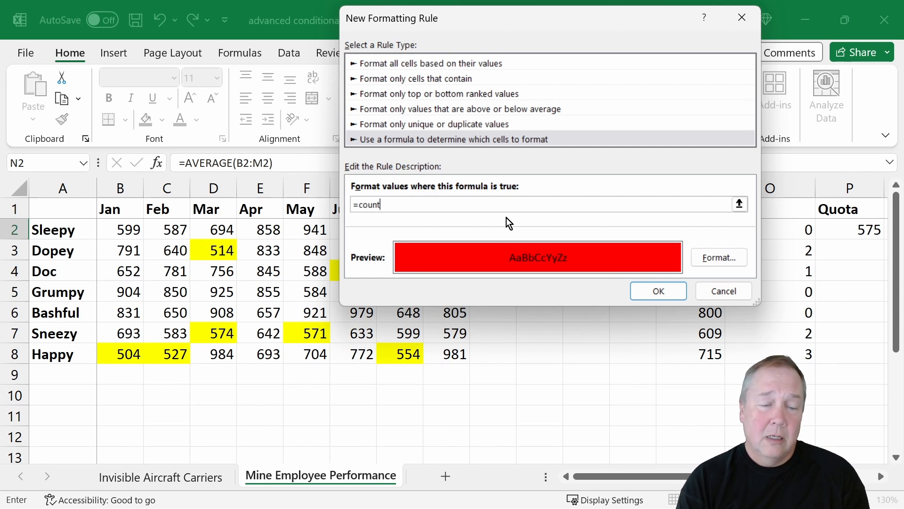
text(if()
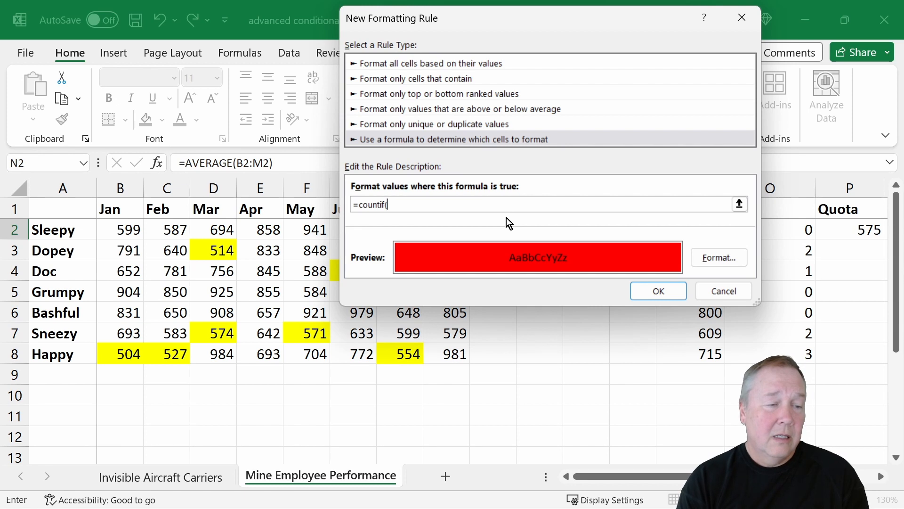
text(b2,)
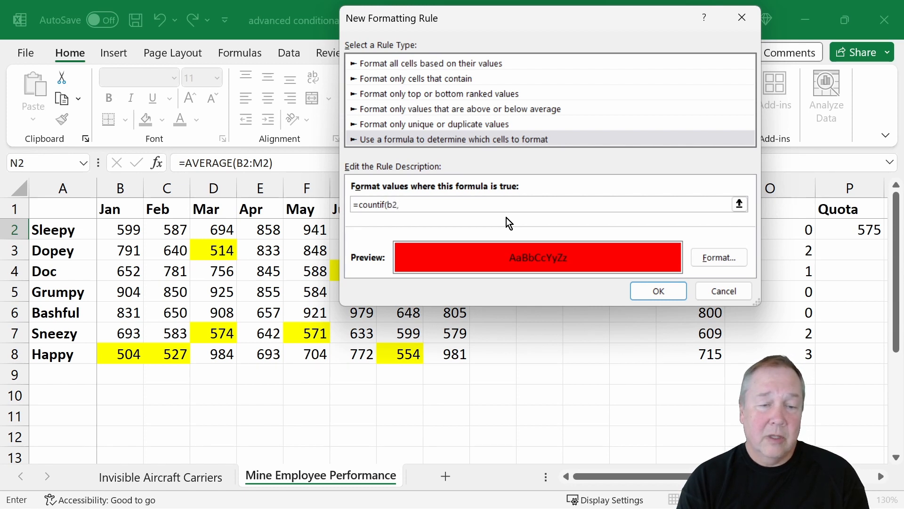
key(BackSpace)
text(:)
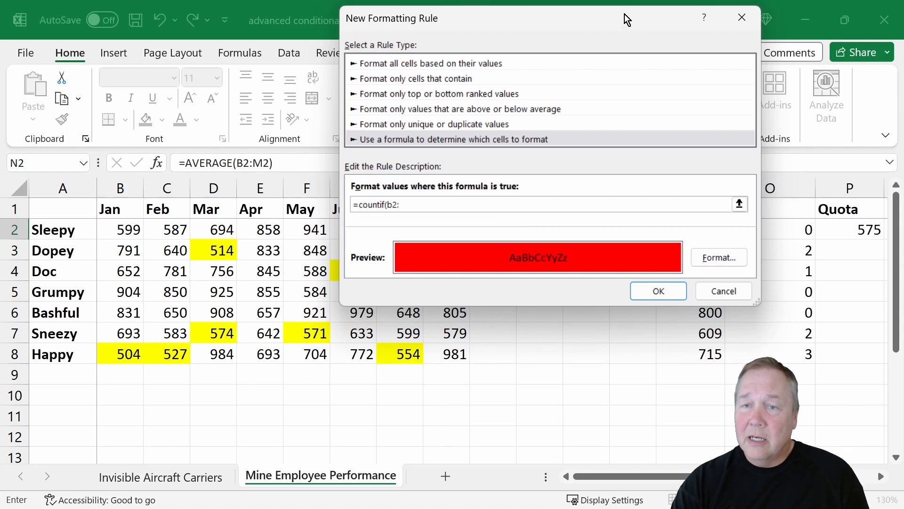
drag(624, 15, 495, 38)
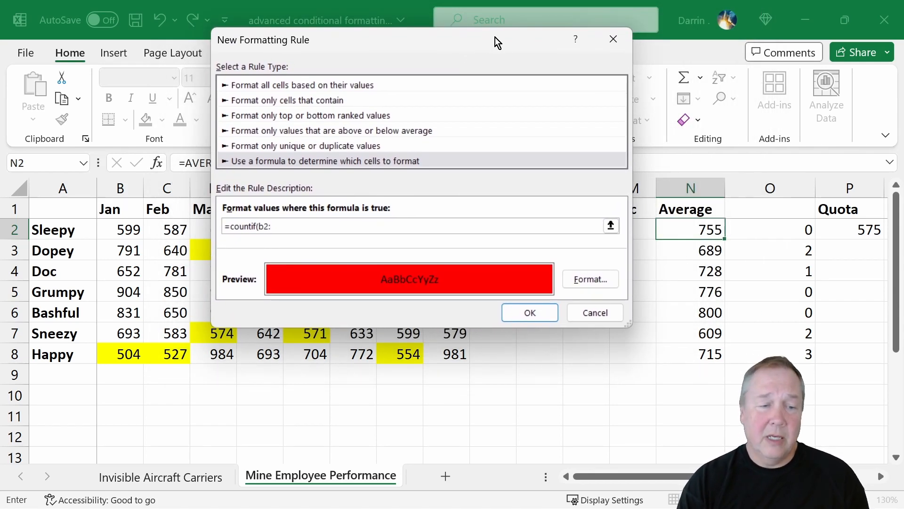
text(m2)
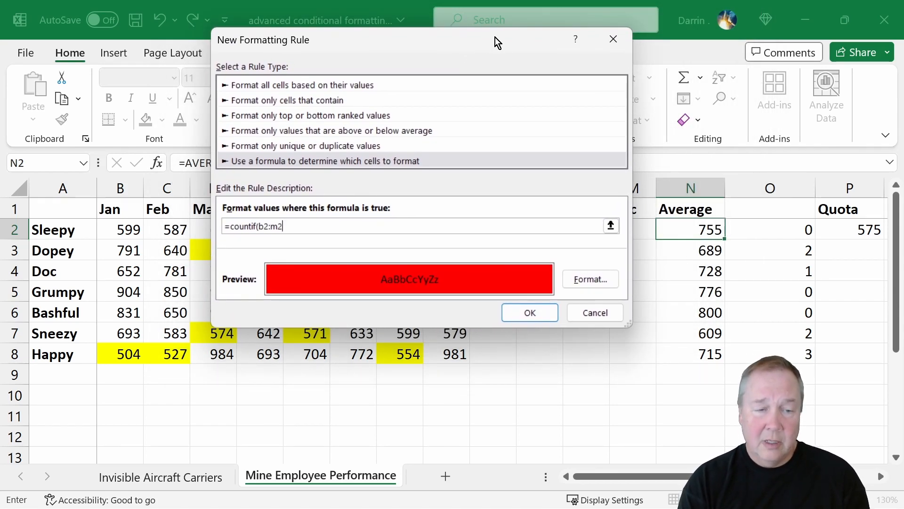
text(,)
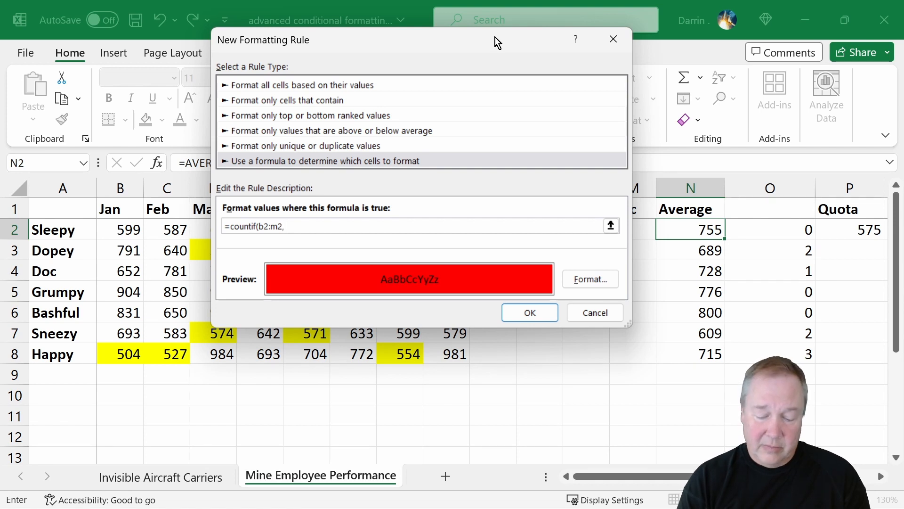
Complete the rule formula as =COUNTIF(B2:M2,"<"&$P$2)>1 and create the rule
text(")
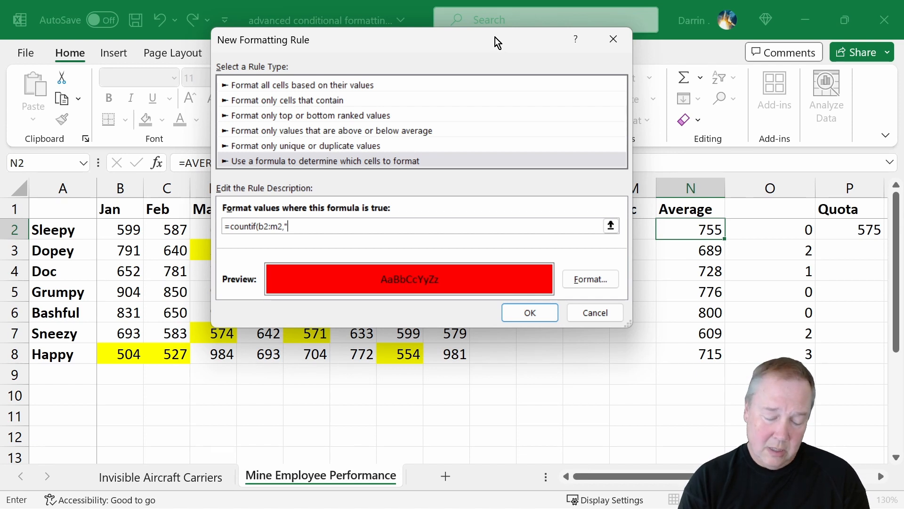
text(<)
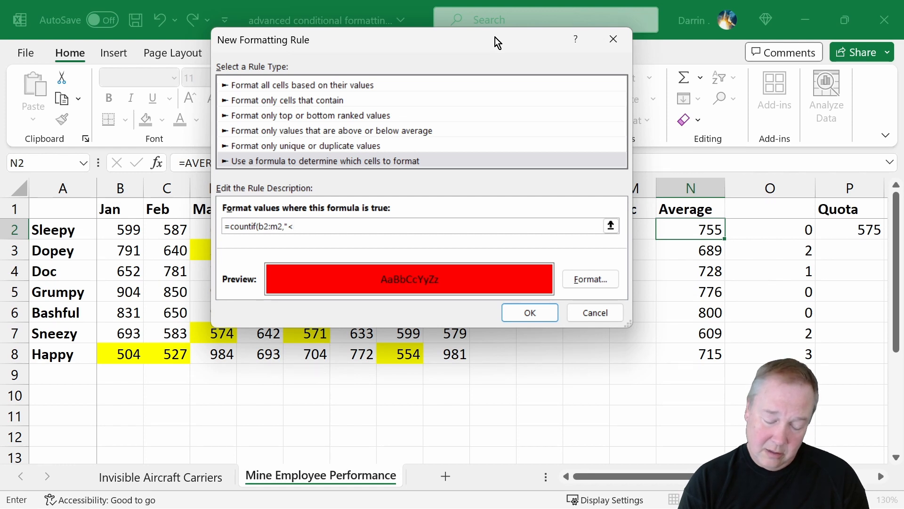
text("&)
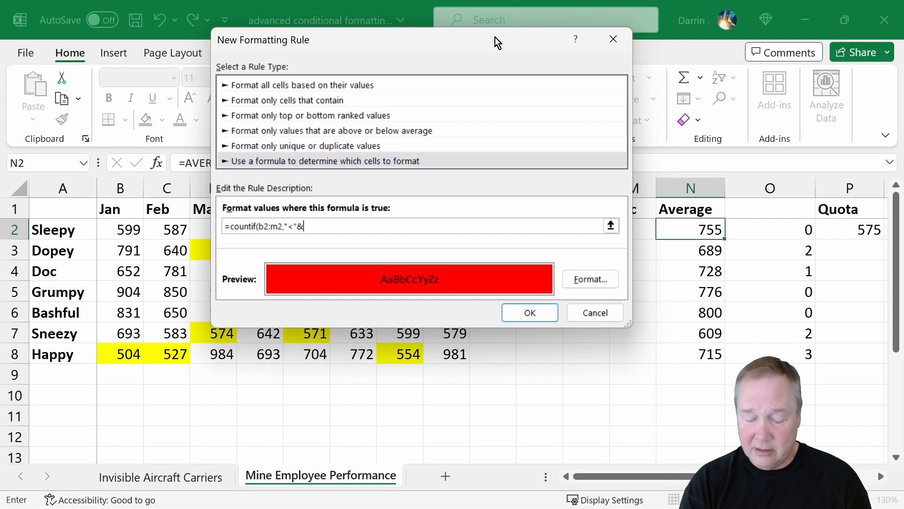
text($p)
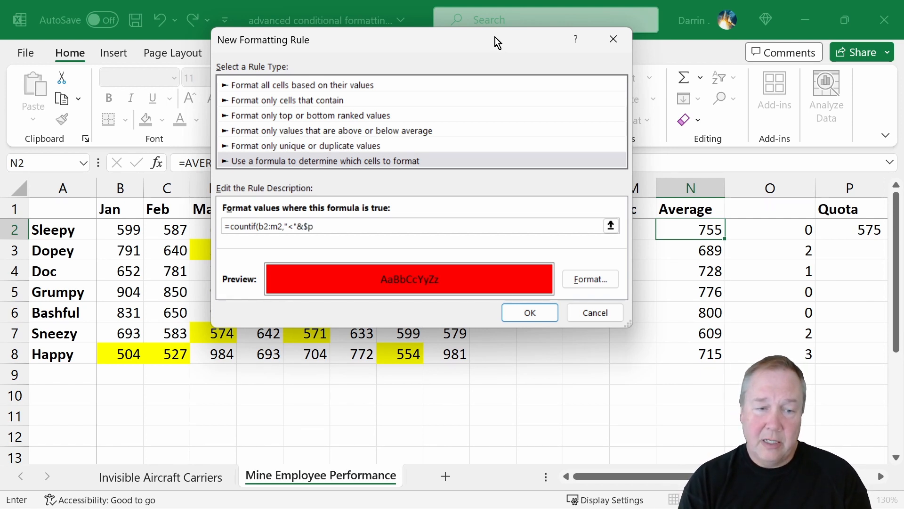
text($2)
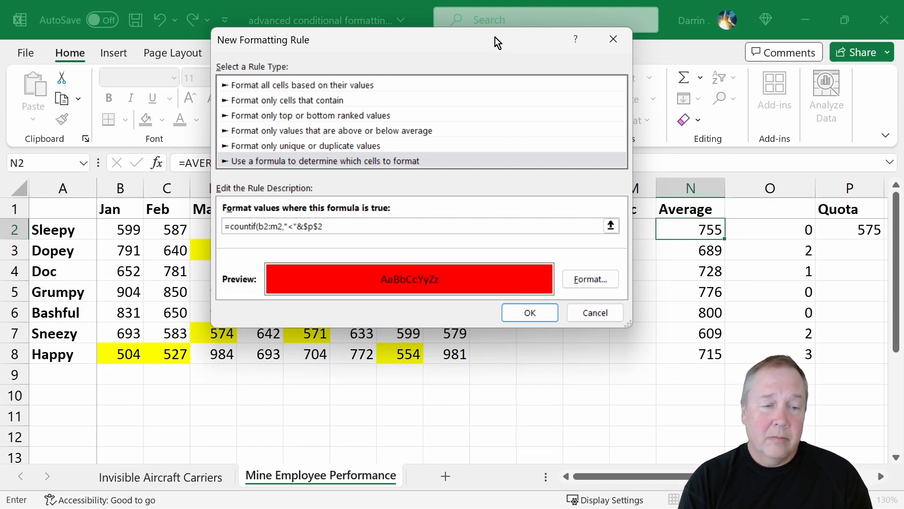
text())
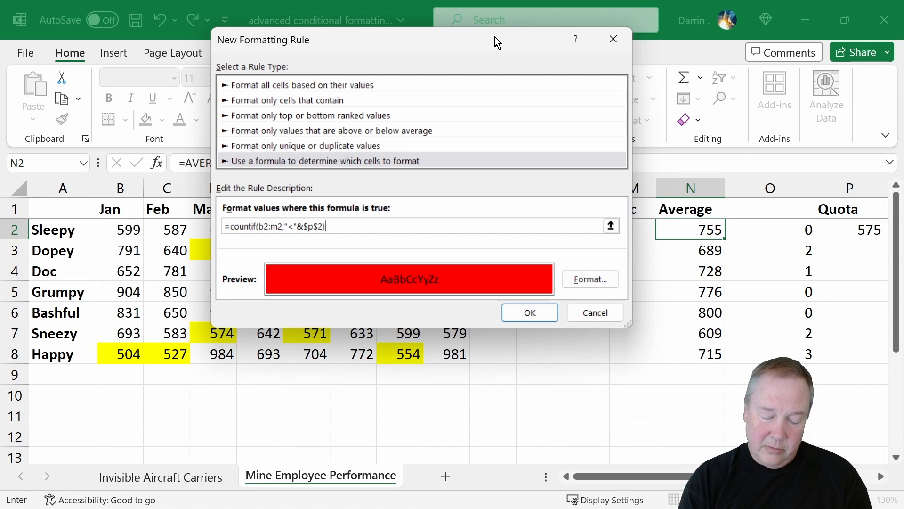
text(>1)
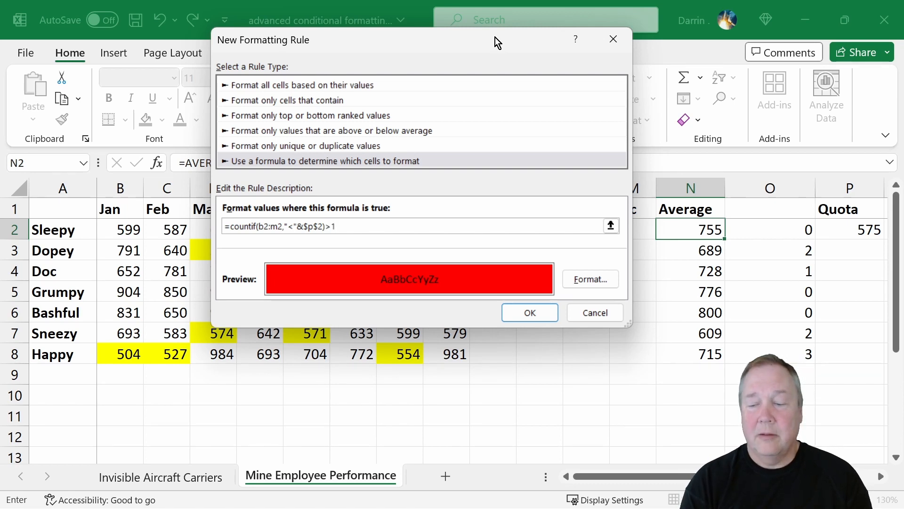
click(547, 306)
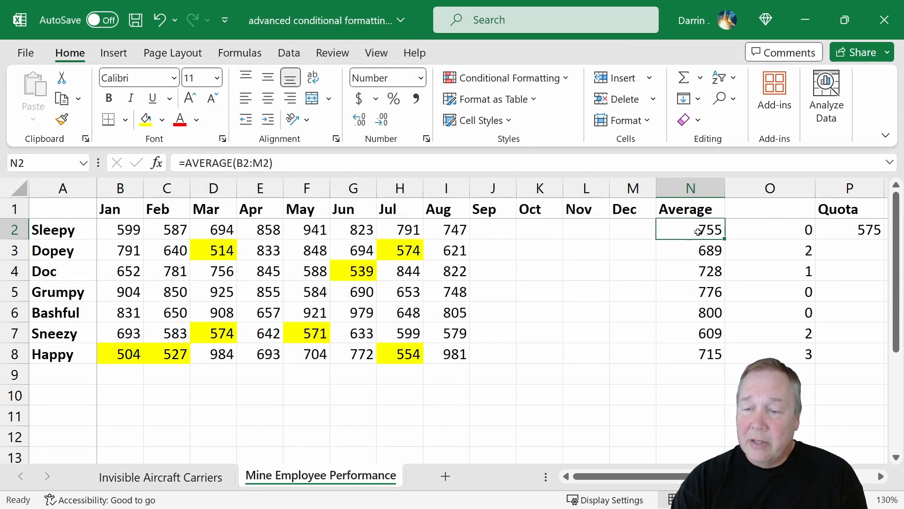
drag(698, 232, 705, 355)
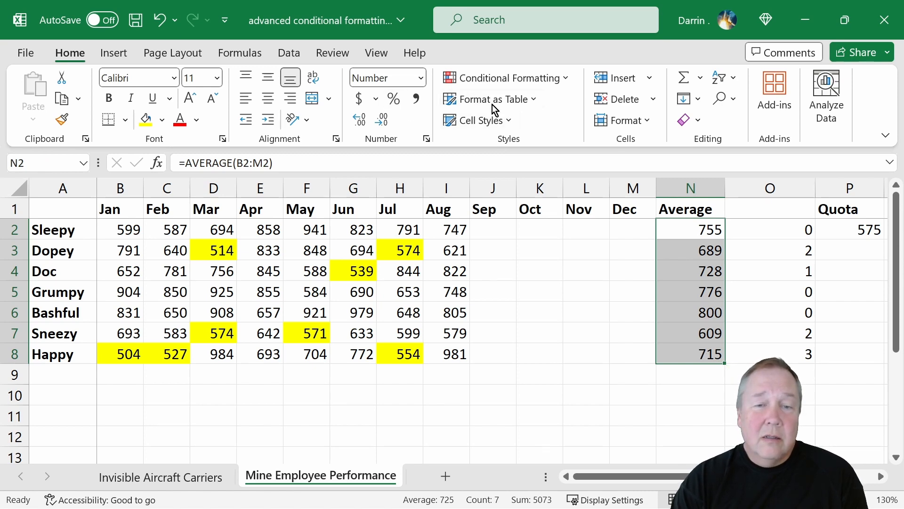
click(495, 79)
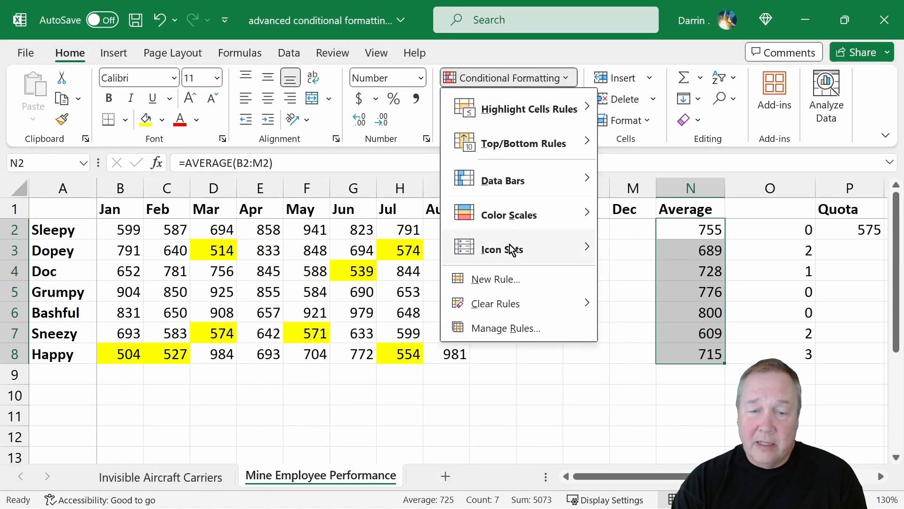
click(512, 329)
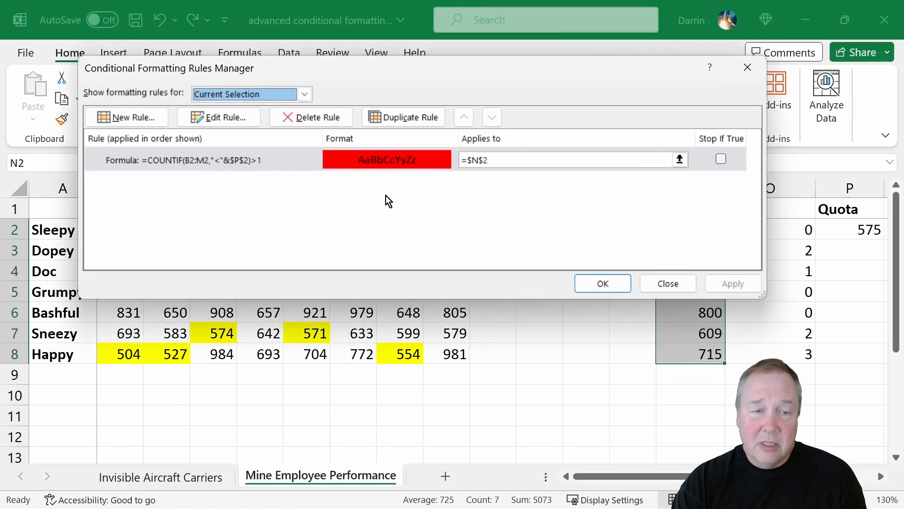
click(496, 159)
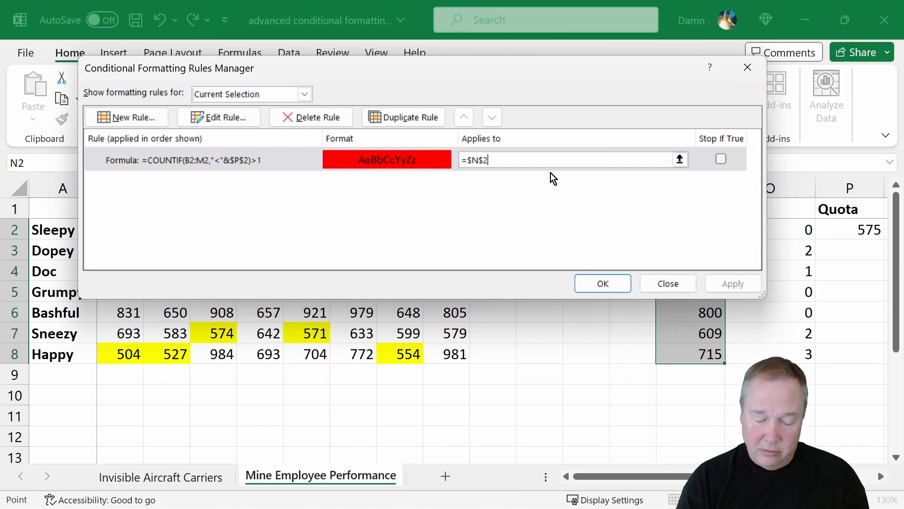
text(:$N$2$n$8)
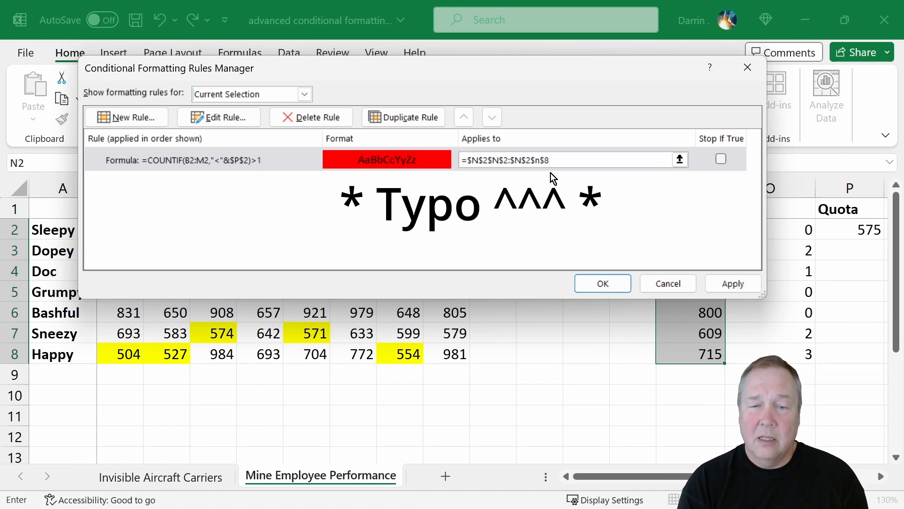
key(Escape)
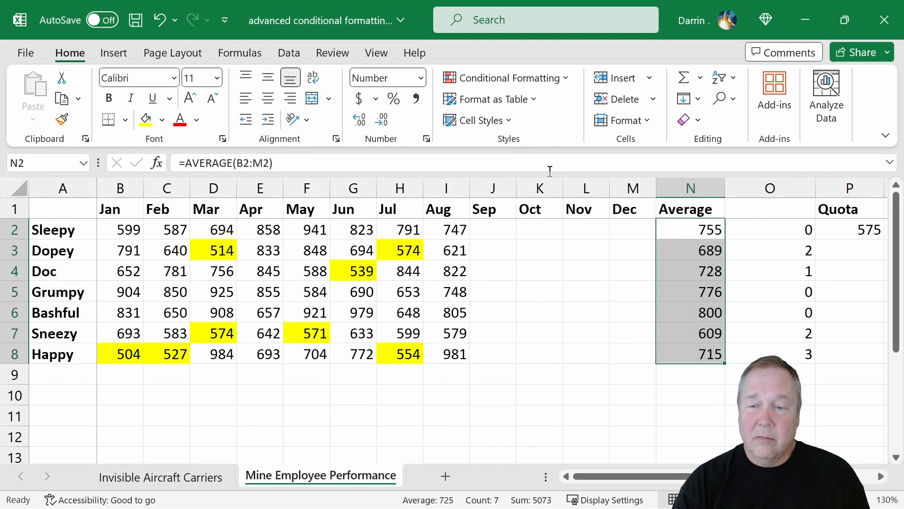
click(702, 283)
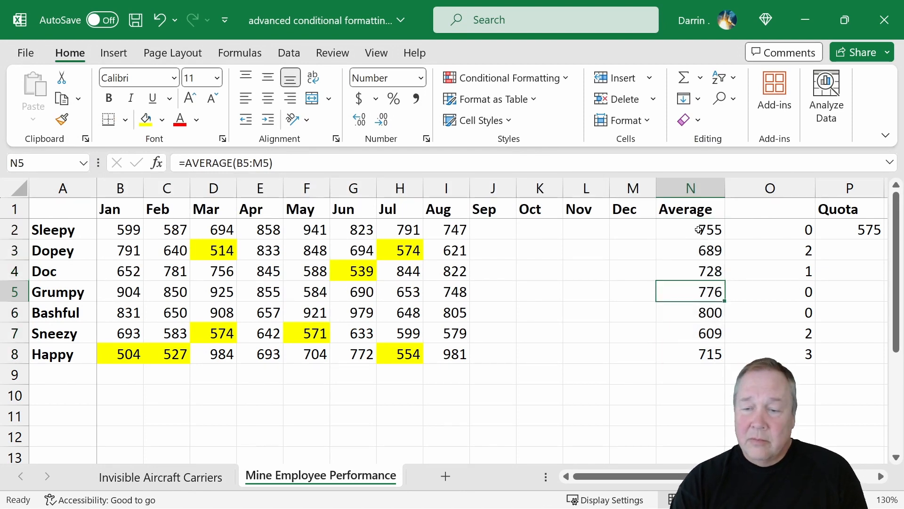
Extend the red COUNTIF conditional formatting rule to the averages in $N$2:$N$8 and apply it
drag(699, 230, 691, 350)
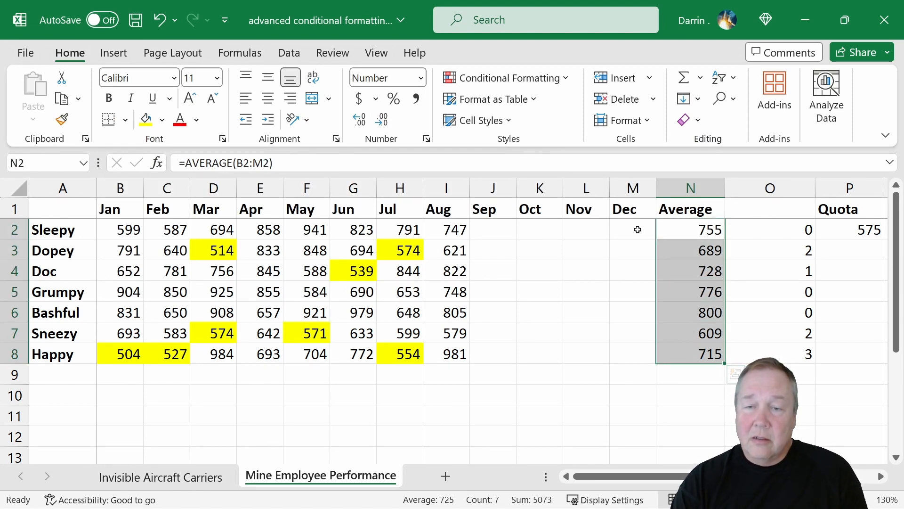
click(551, 84)
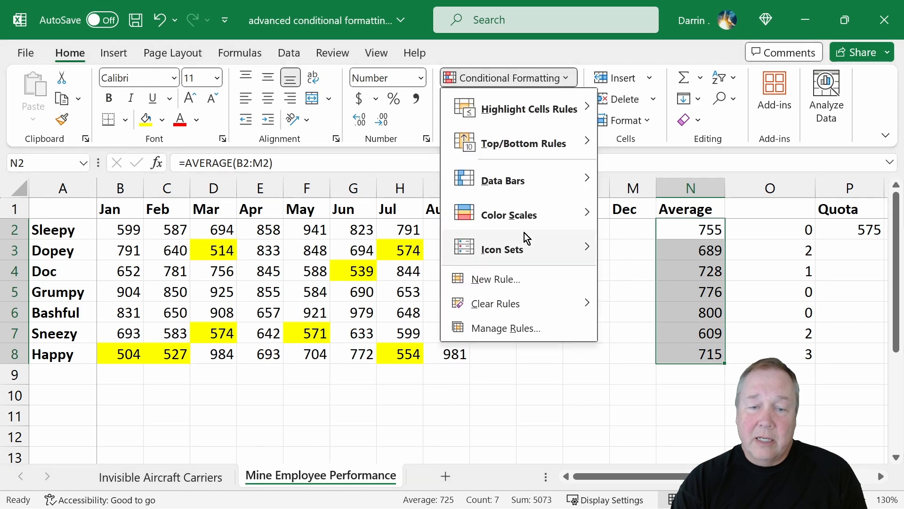
click(518, 328)
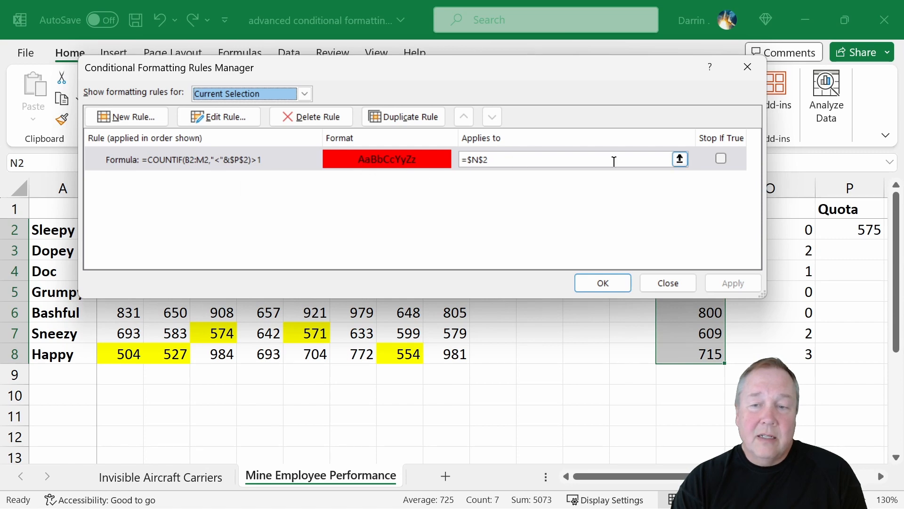
click(680, 159)
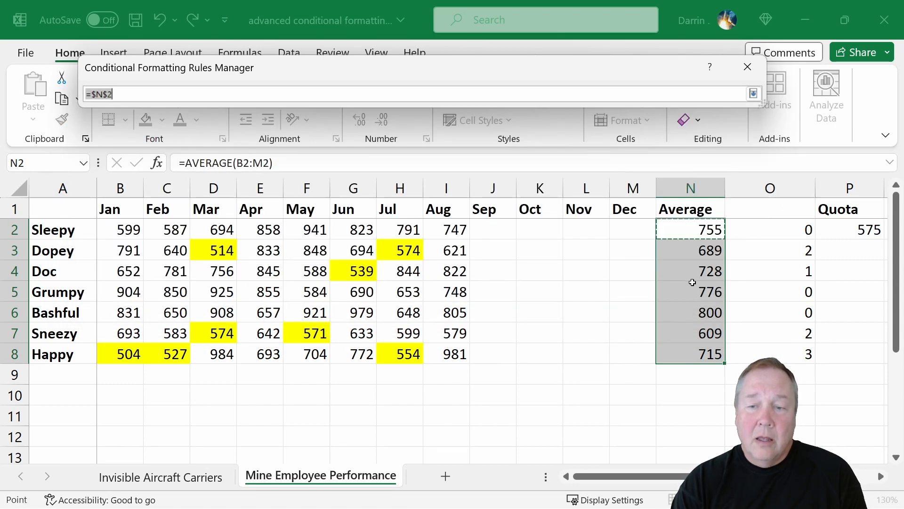
click(688, 249)
drag(688, 230, 682, 357)
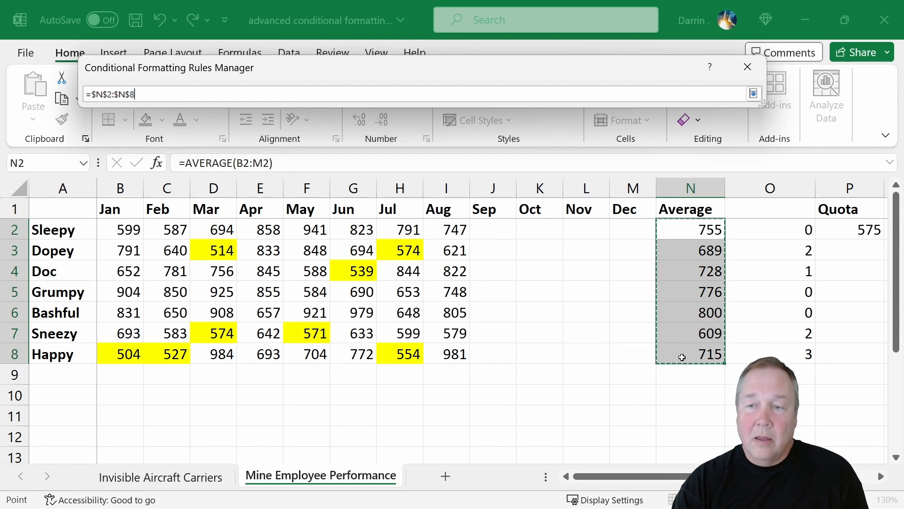
key(Return)
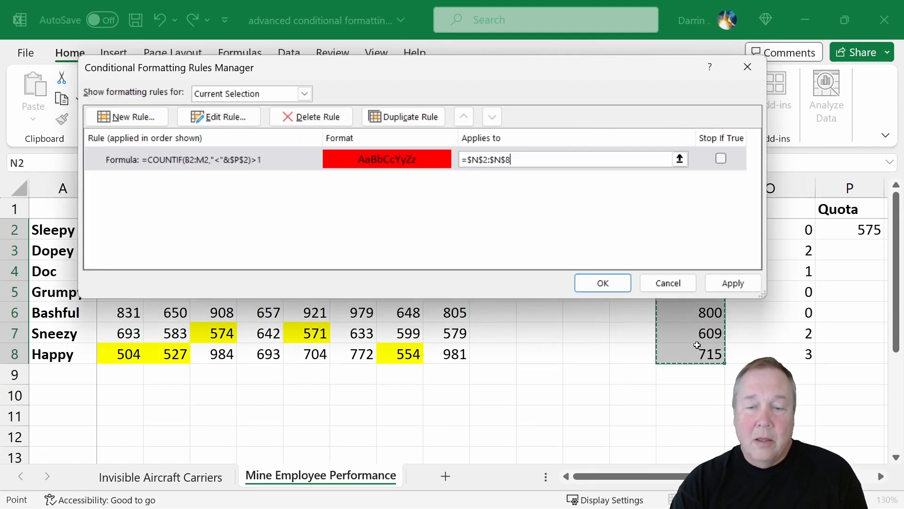
click(736, 285)
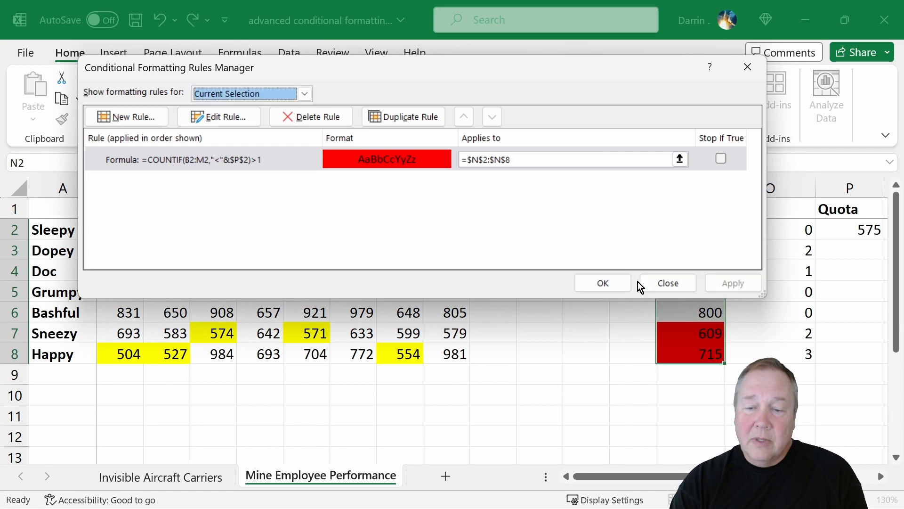
click(604, 283)
click(637, 306)
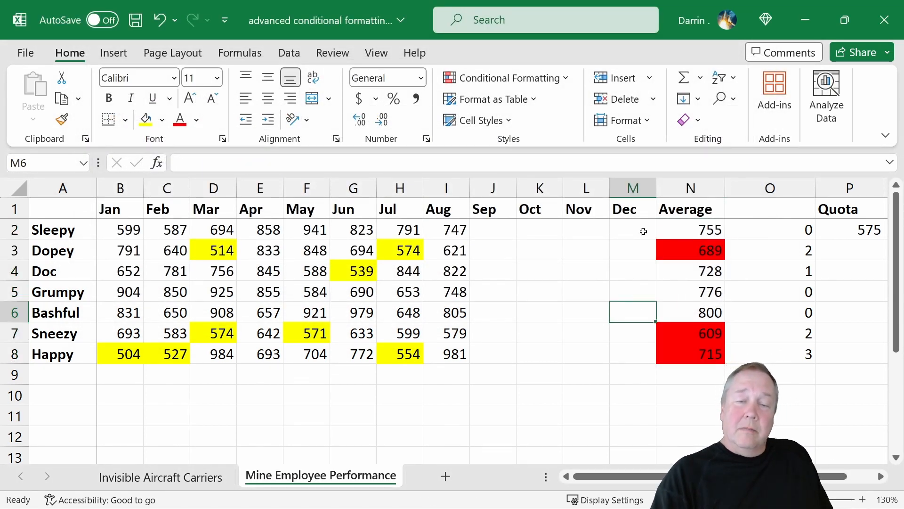
Check the averages in N3, N7 and N8 and the June value in G4 against the formatting rules
click(706, 250)
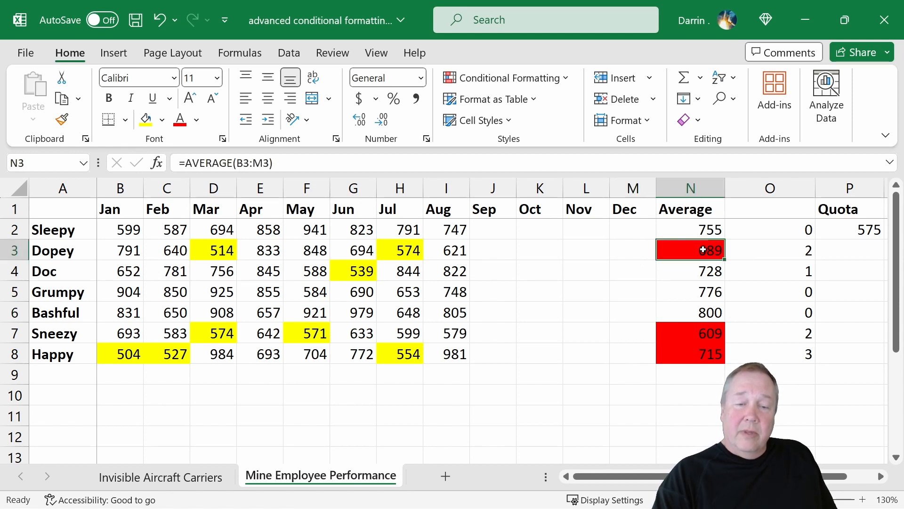
click(710, 333)
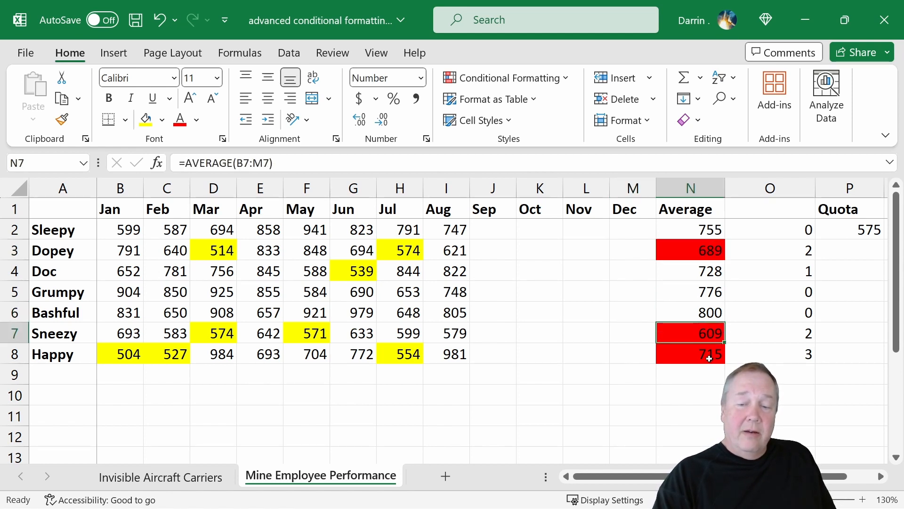
click(708, 354)
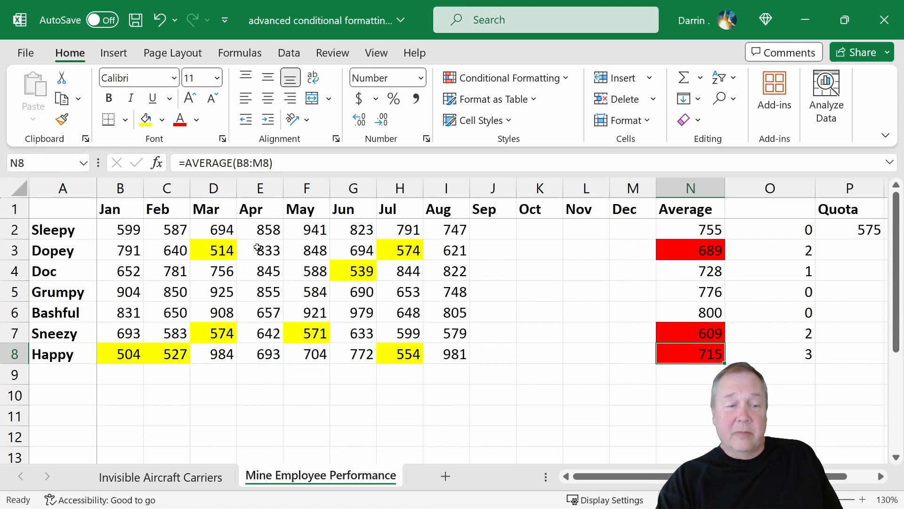
click(361, 271)
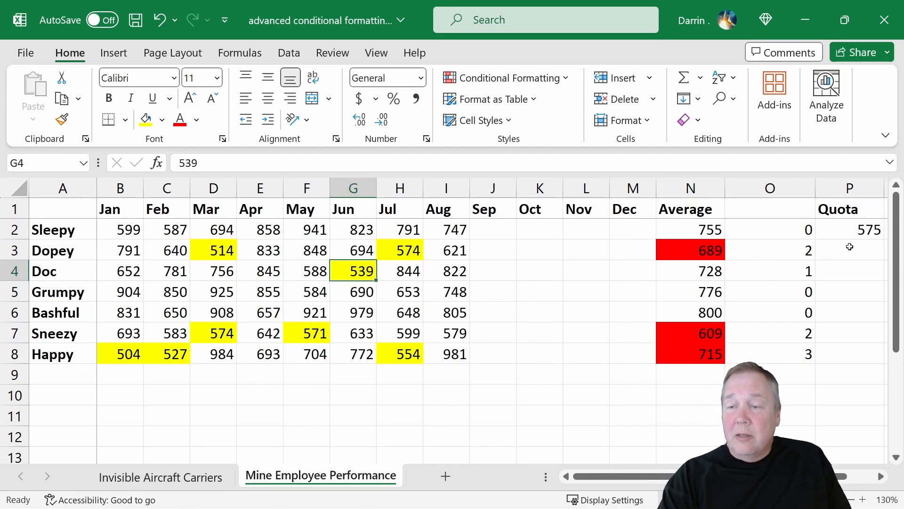
Set the quota in P2 to 600
click(856, 233)
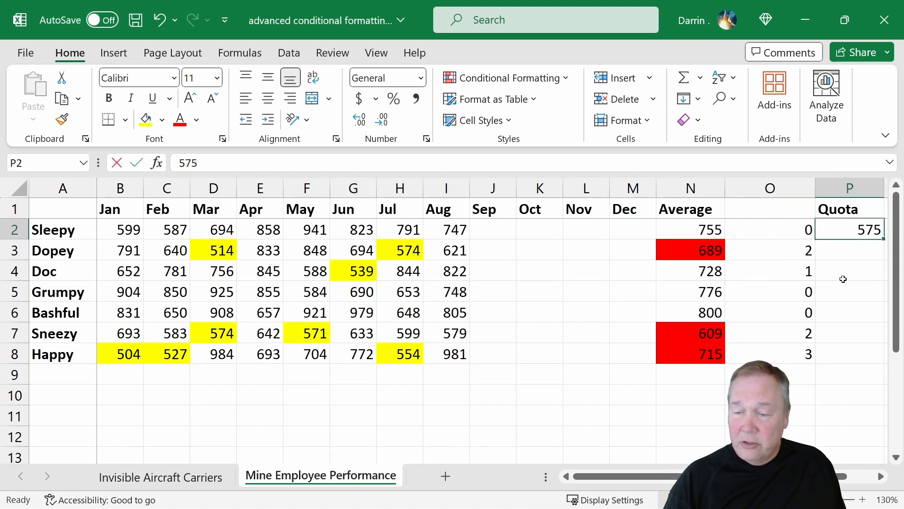
text(600)
key(Return)
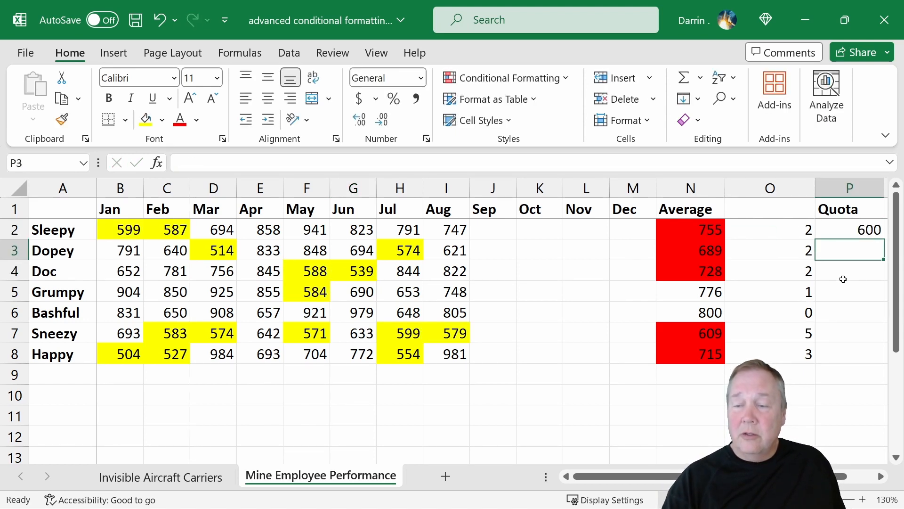
click(863, 233)
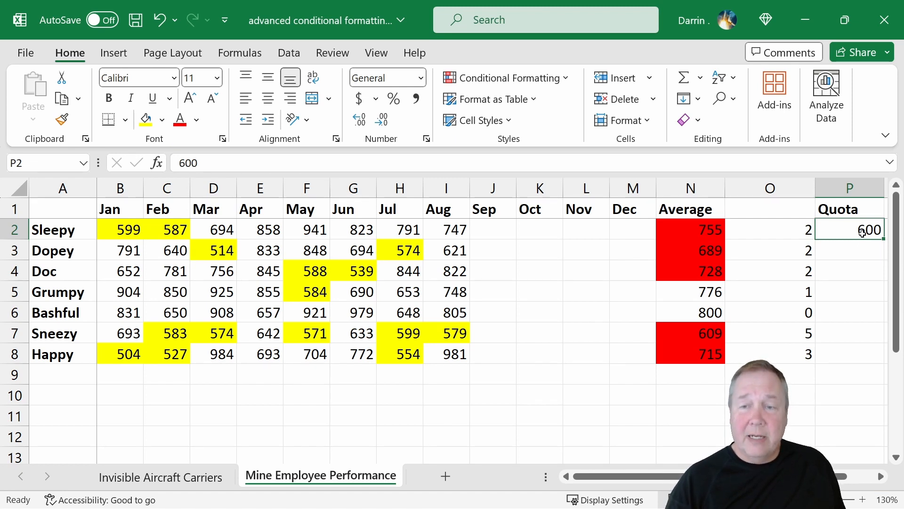
Enter the September values 700, 200 and 600 in J2:J4
click(480, 230)
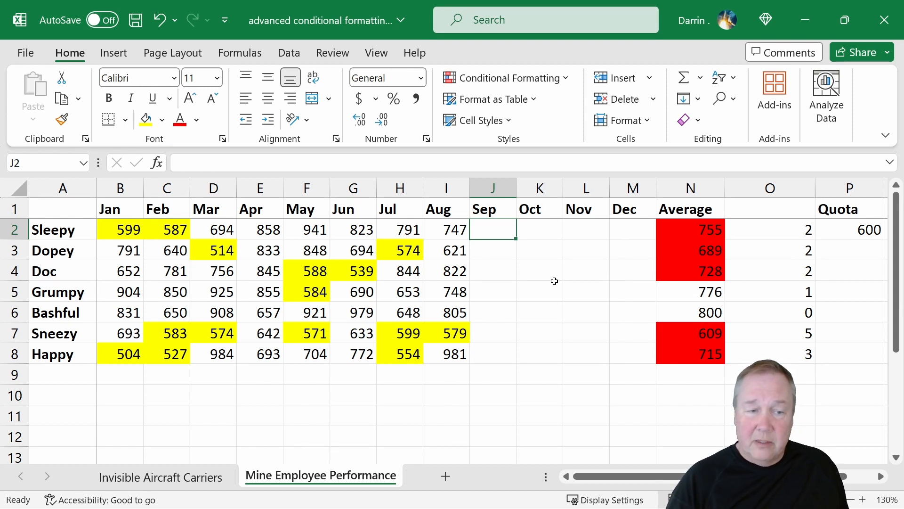
text(700)
key(Return)
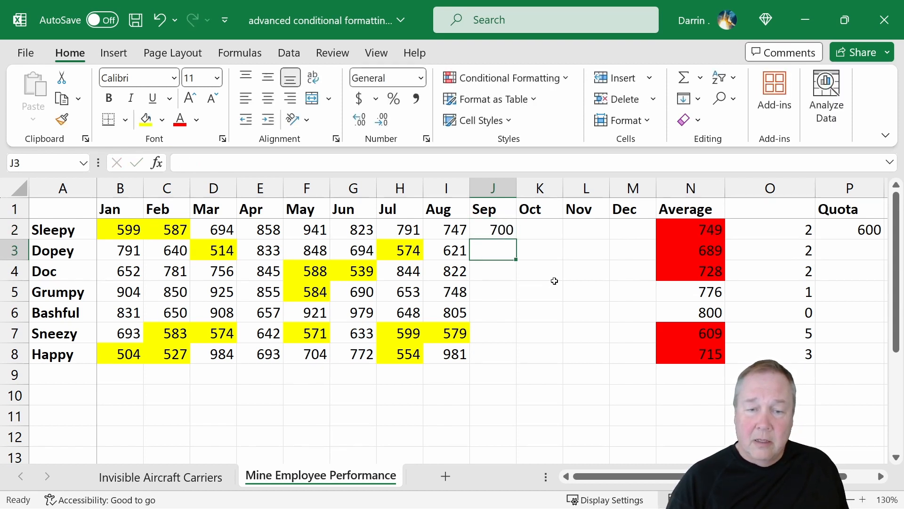
key(Return)
key(Up)
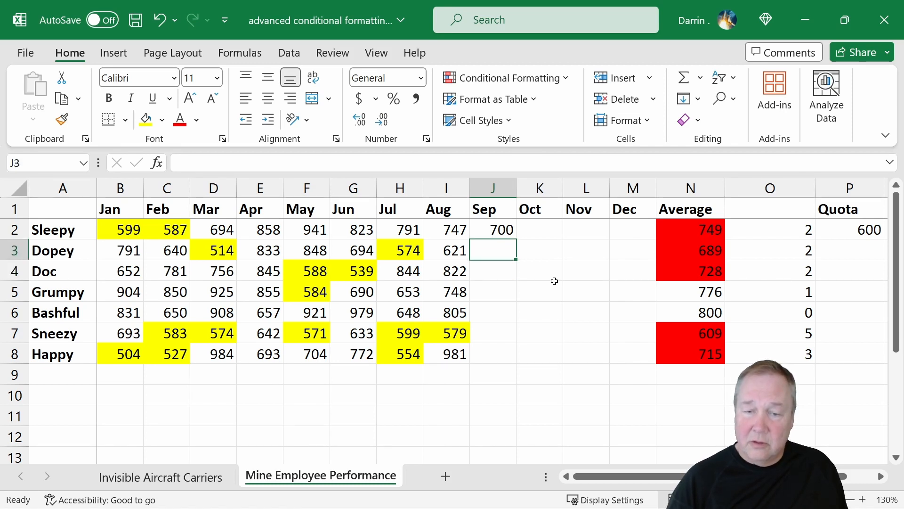
text(200)
key(Return)
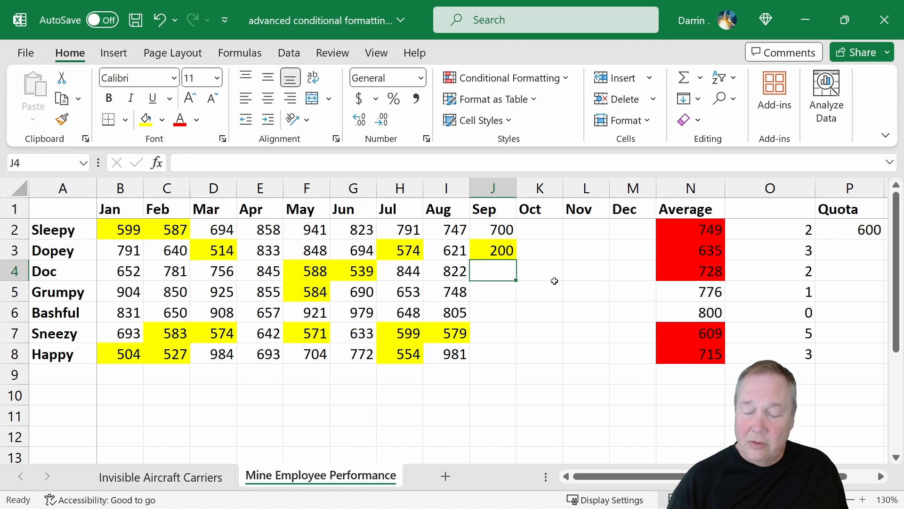
text(600)
key(Return)
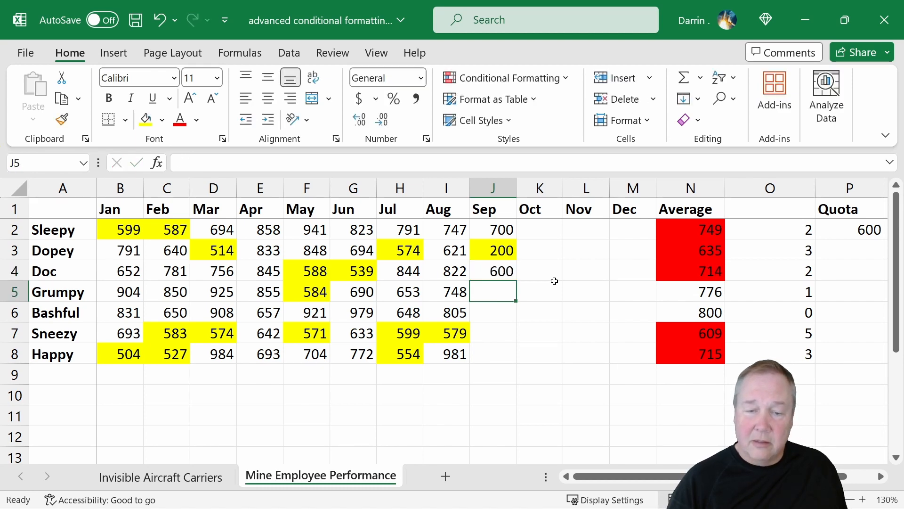
Try a September value of 500 in J5 to test the average's highlighting
text(500)
key(Return)
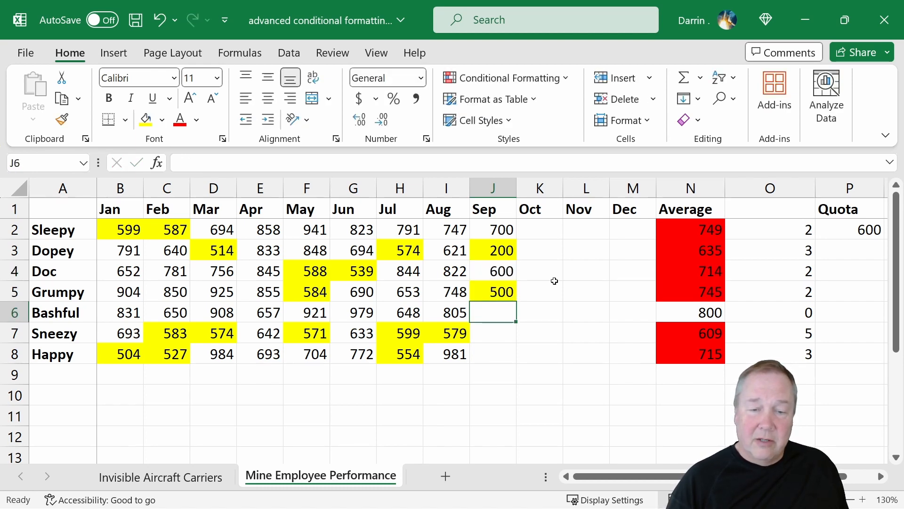
key(Up)
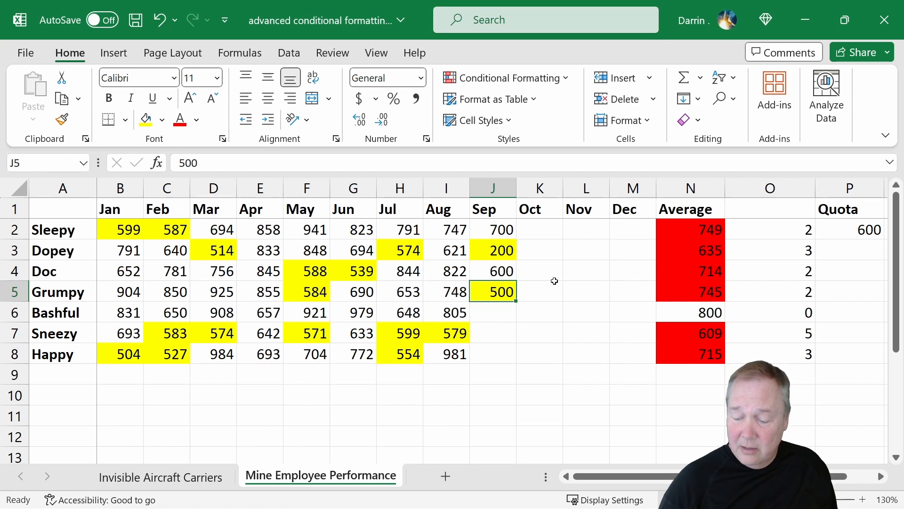
Enter the September values 601, 500, 300 and 1200 in J5:J8
text(601)
key(Return)
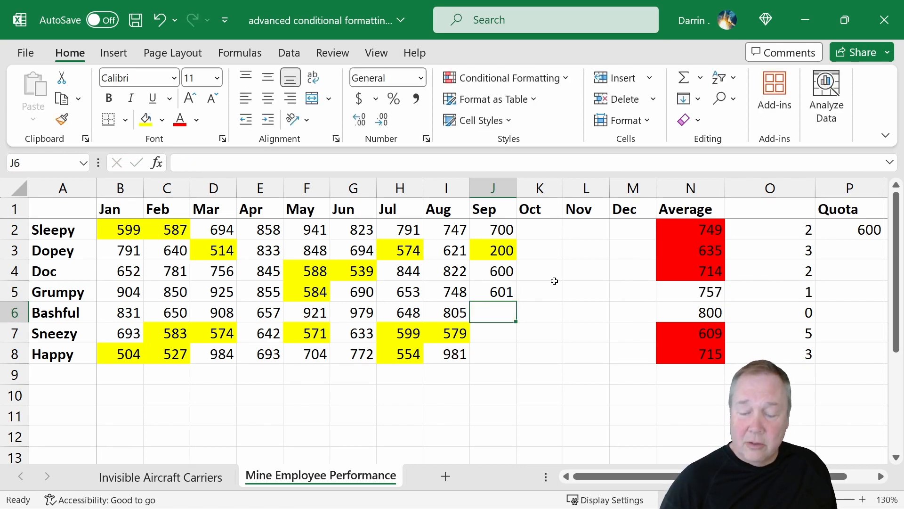
text(500)
key(Return)
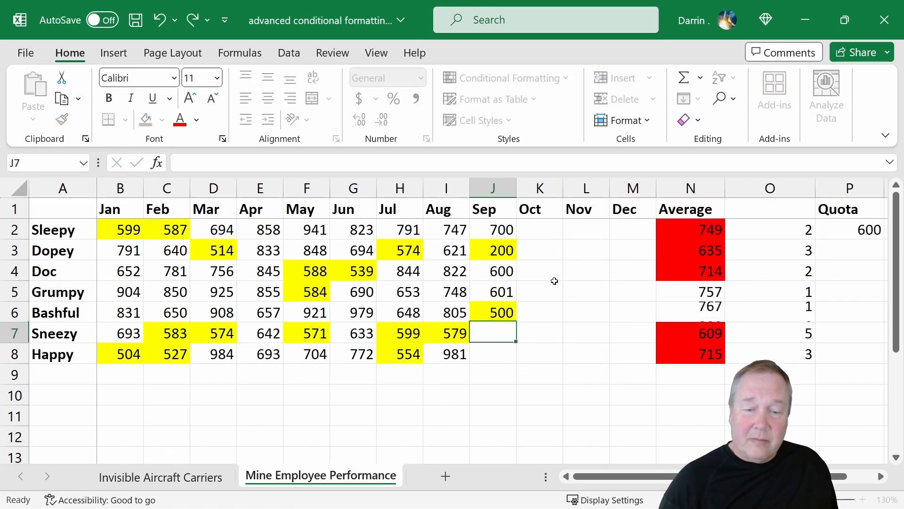
text(300)
key(Return)
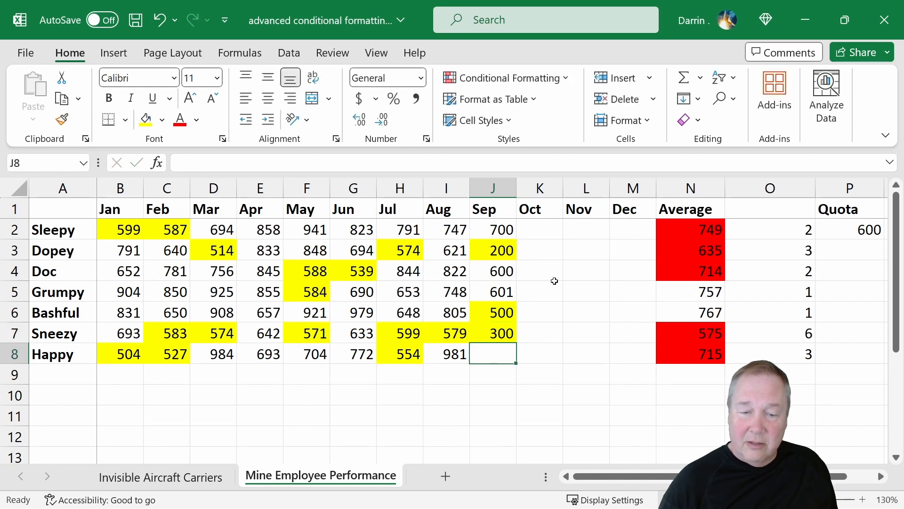
text(1200)
key(Return)
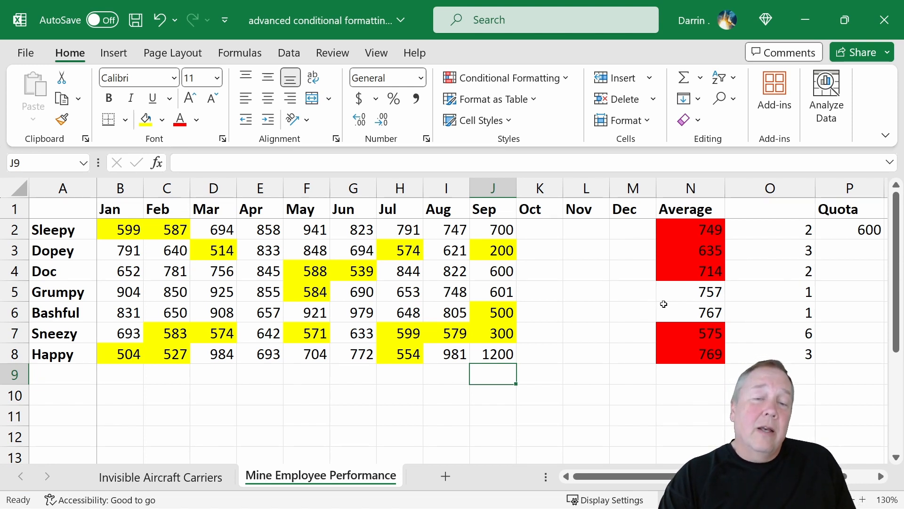
Look at the conditional formatting rules manager and close it without changing any rule
click(548, 75)
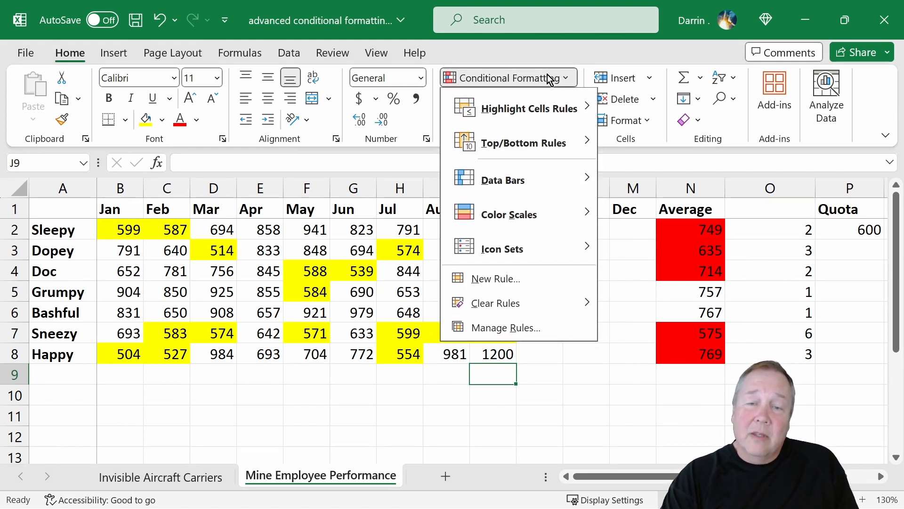
click(517, 327)
click(676, 281)
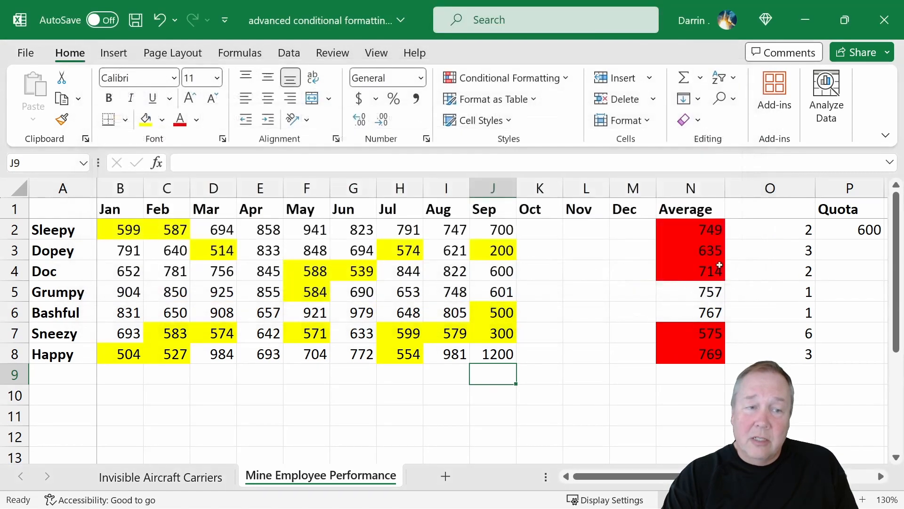
Review the conditional formatting rules for the averages in N2:N8, for this worksheet and for the Invisible Aircraft Carriers sheet
drag(703, 228, 697, 354)
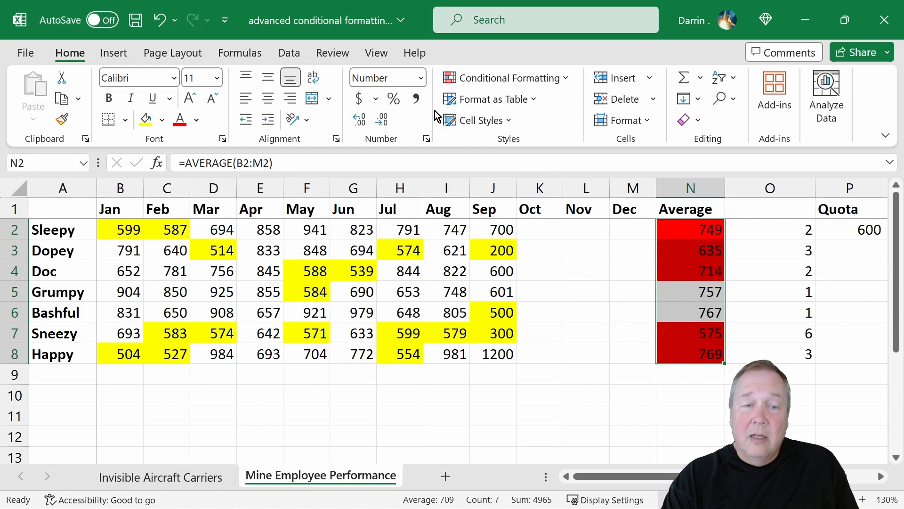
click(500, 78)
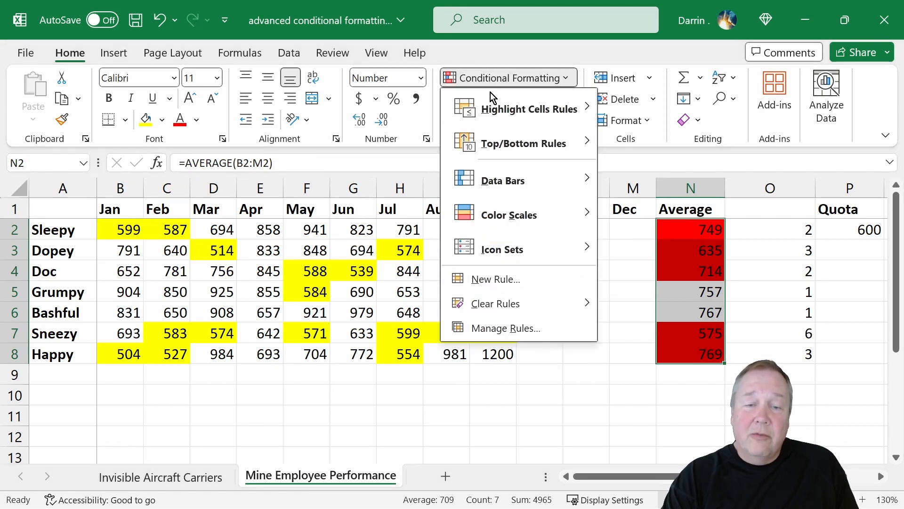
click(502, 328)
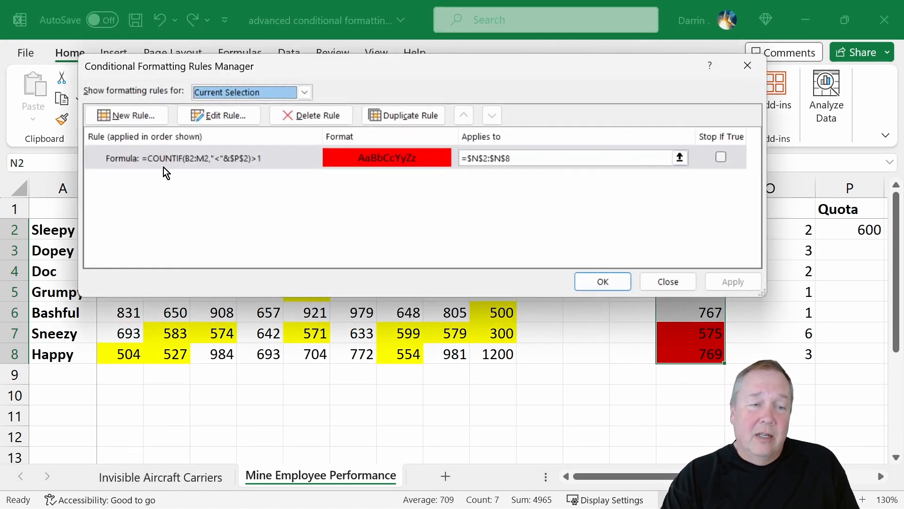
click(304, 92)
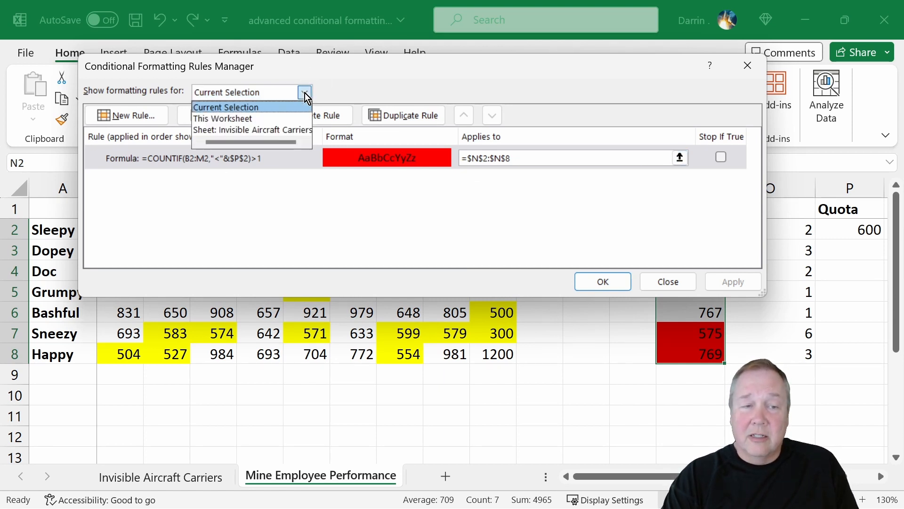
click(272, 114)
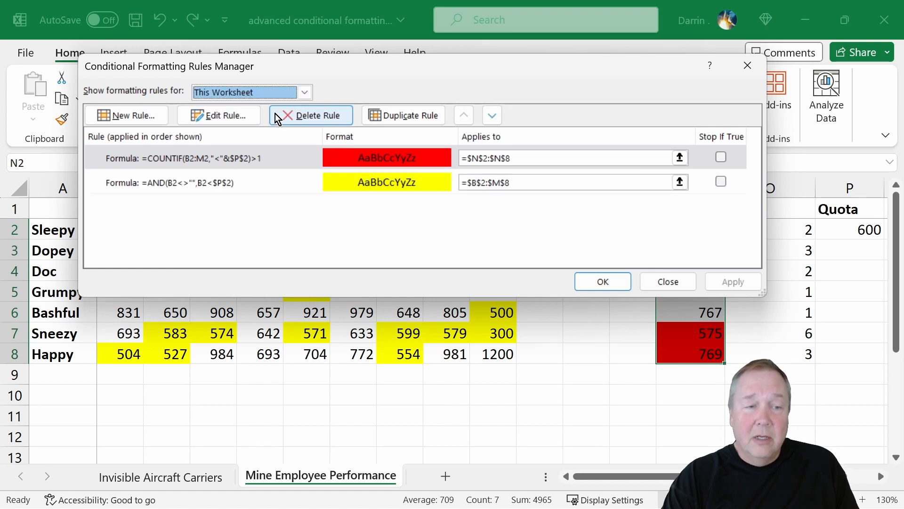
click(307, 94)
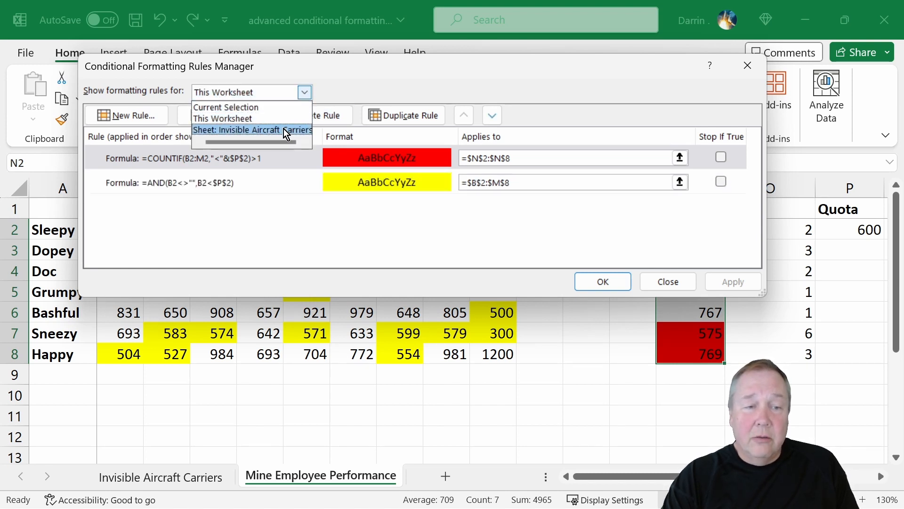
click(284, 128)
click(306, 91)
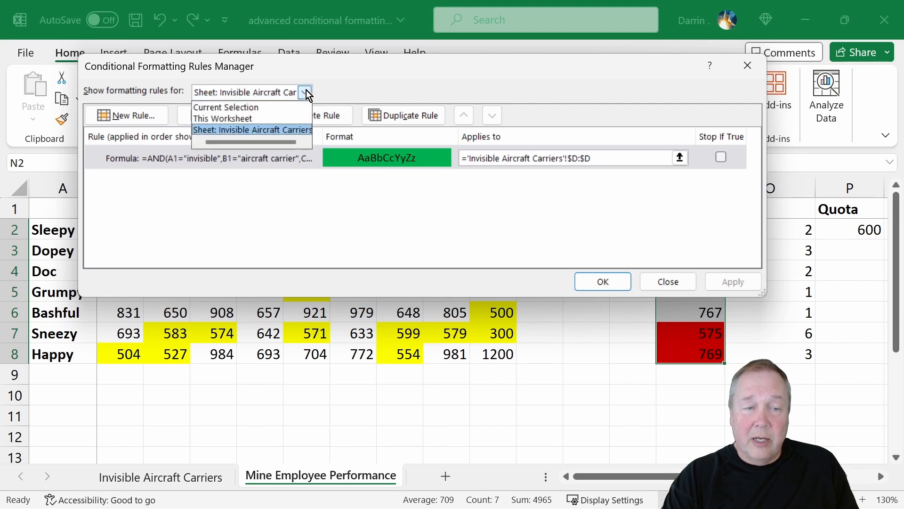
click(272, 104)
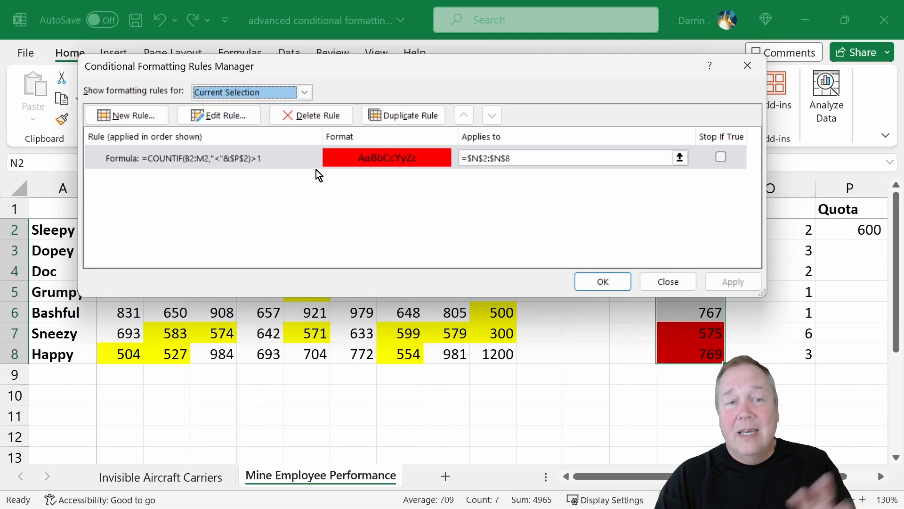
Change the fill colour of the COUNTIF conditional formatting rule on N2:N8 to purple and apply it
double_click(222, 159)
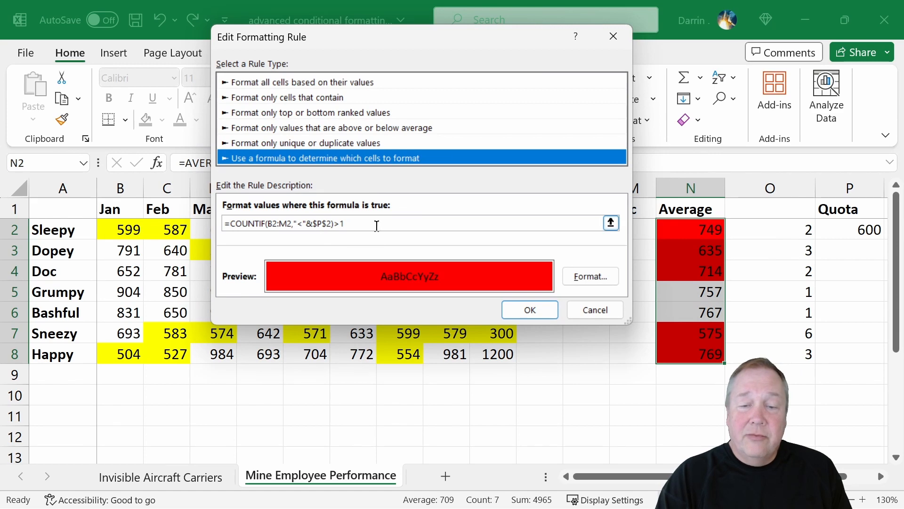
click(572, 285)
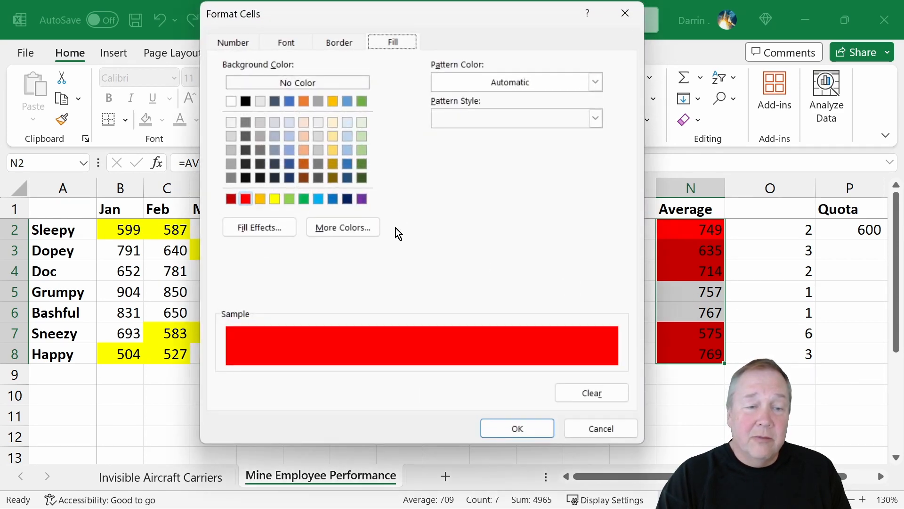
click(362, 199)
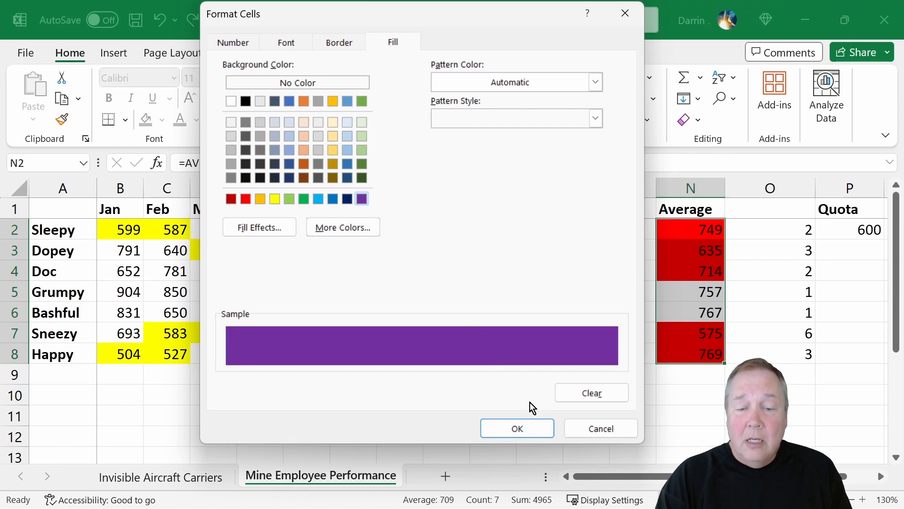
click(524, 428)
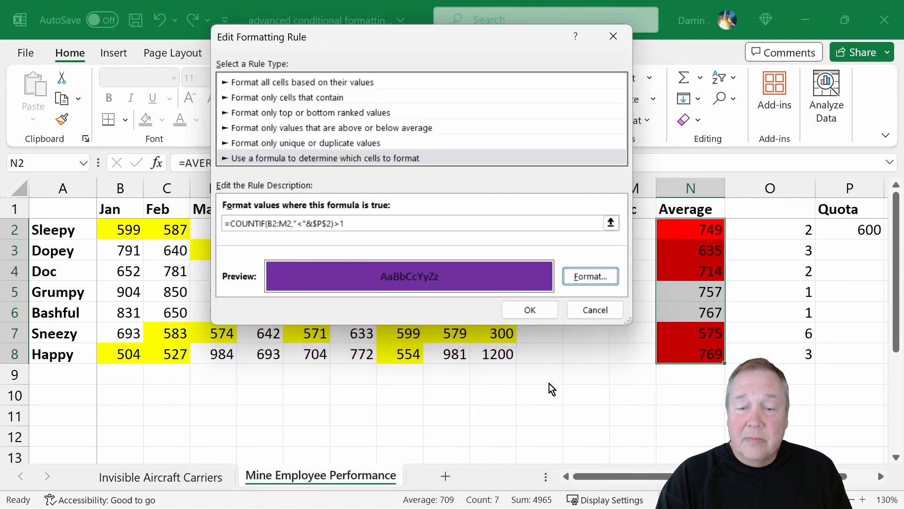
click(530, 309)
click(626, 282)
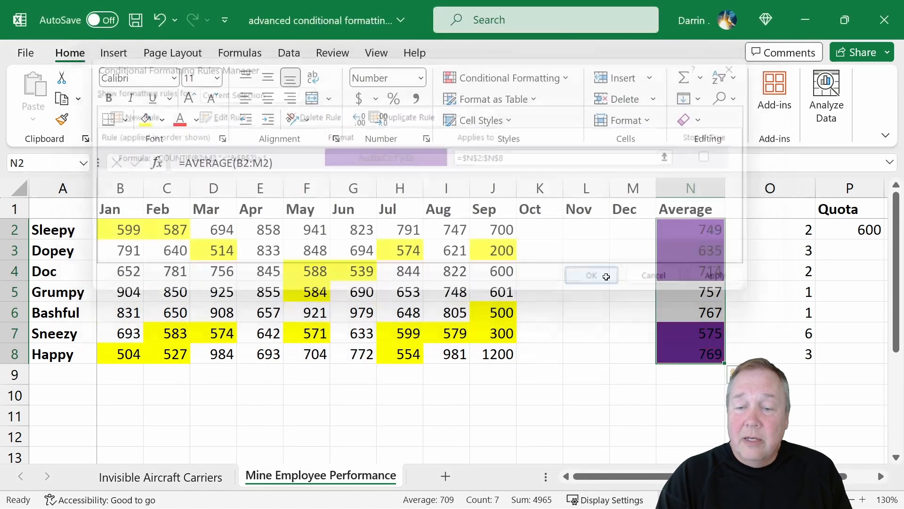
click(757, 255)
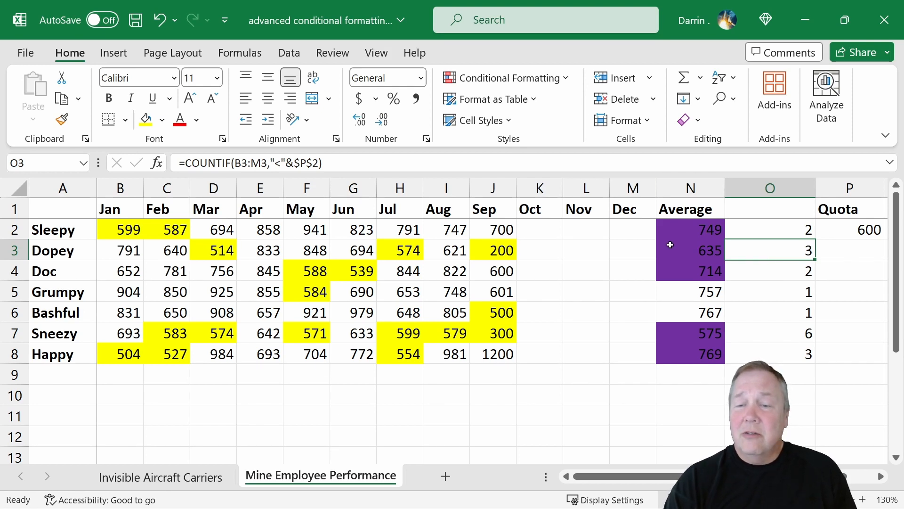
Delete the COUNTIF conditional formatting rule on the averages in N2:N8 from this worksheet's rules
drag(688, 228, 688, 353)
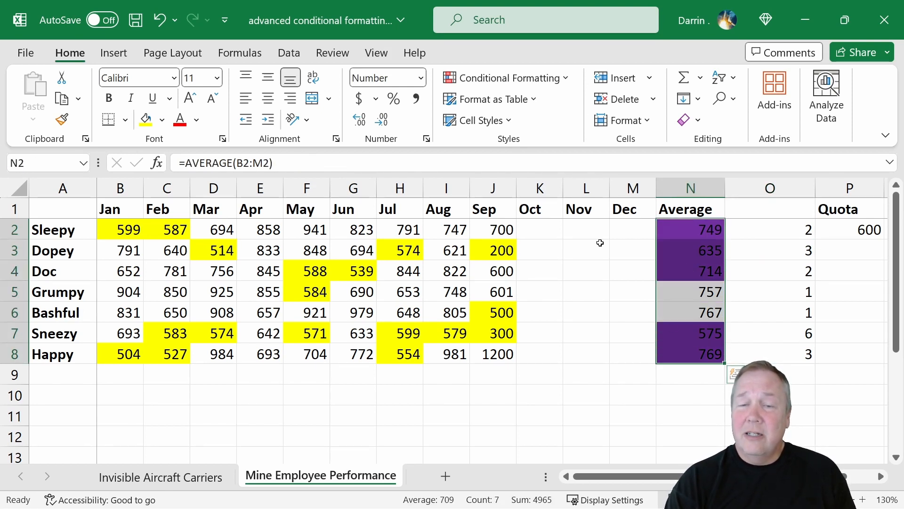
click(531, 81)
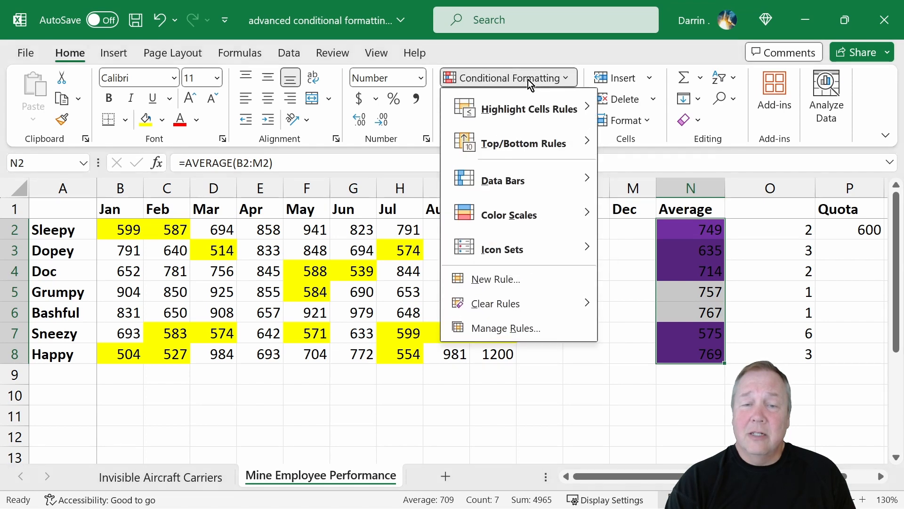
click(519, 328)
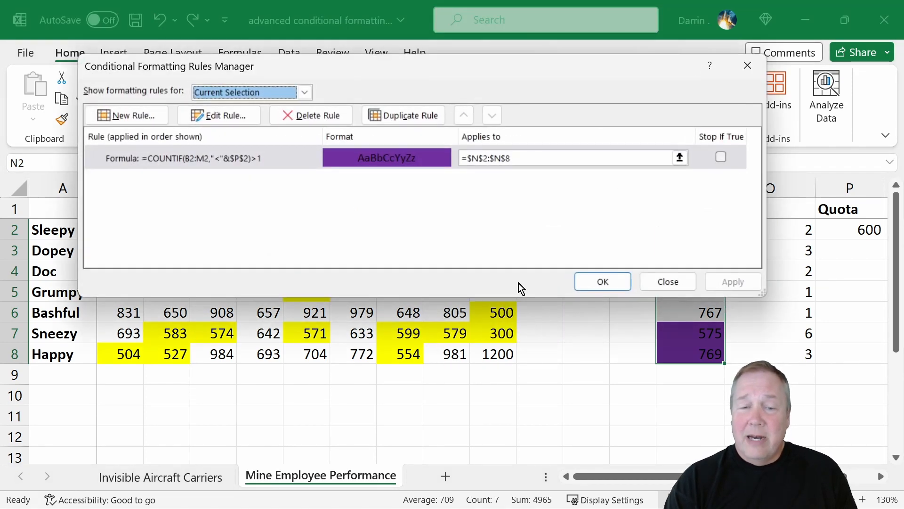
click(234, 162)
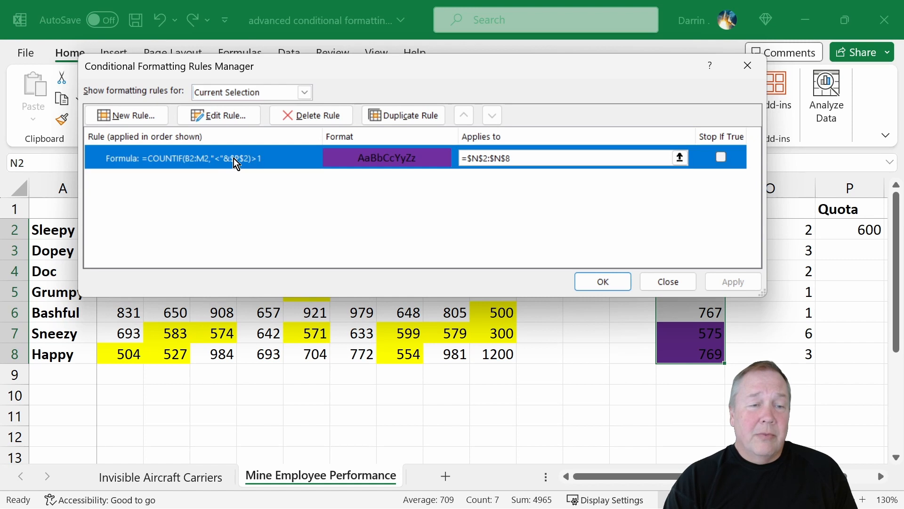
click(304, 92)
click(249, 118)
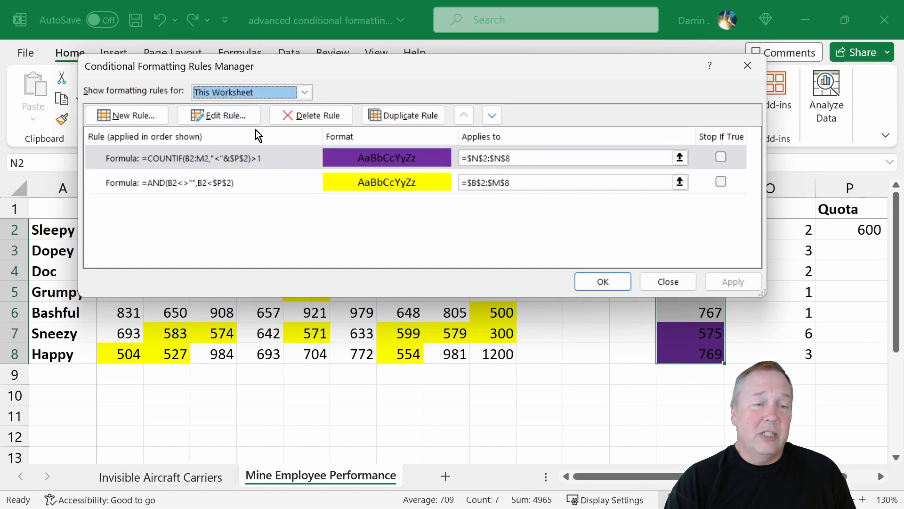
click(277, 157)
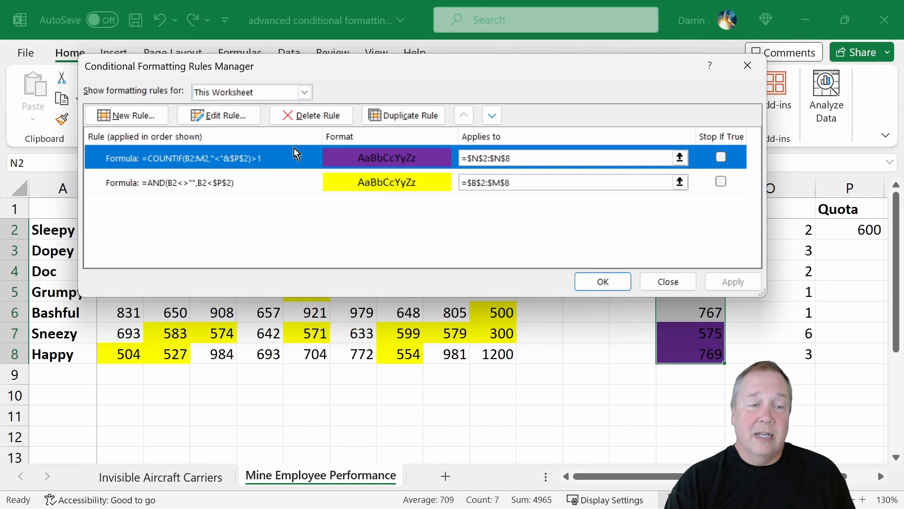
click(320, 120)
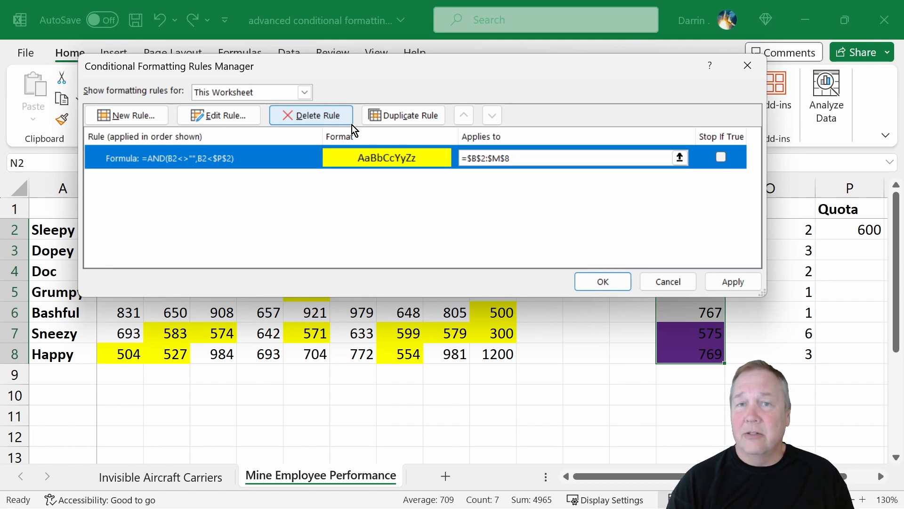
click(606, 281)
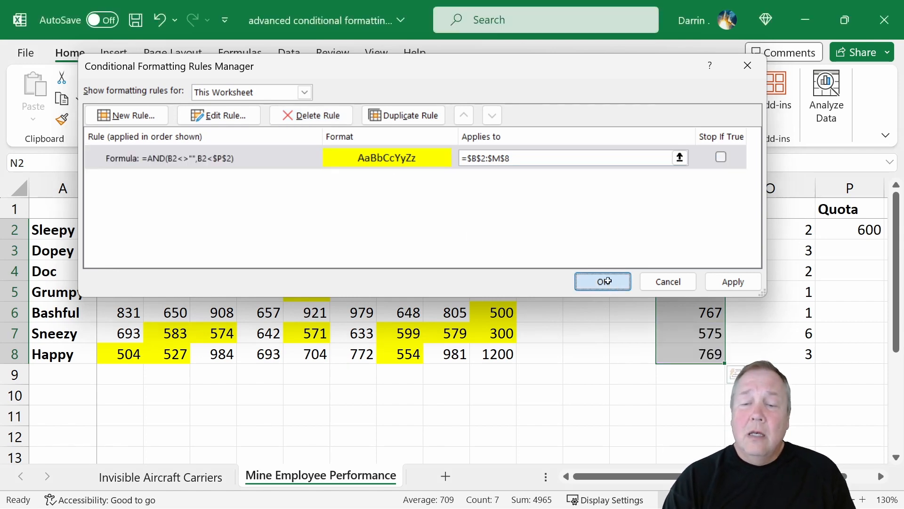